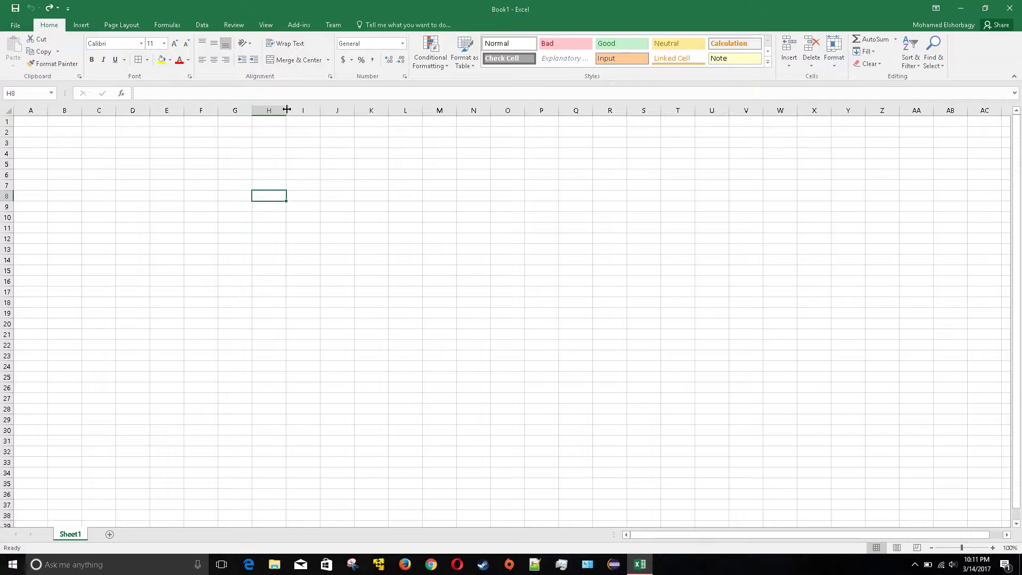
Widen columns H and I to several times their default width
drag(286, 109, 285, 107)
drag(286, 108, 417, 108)
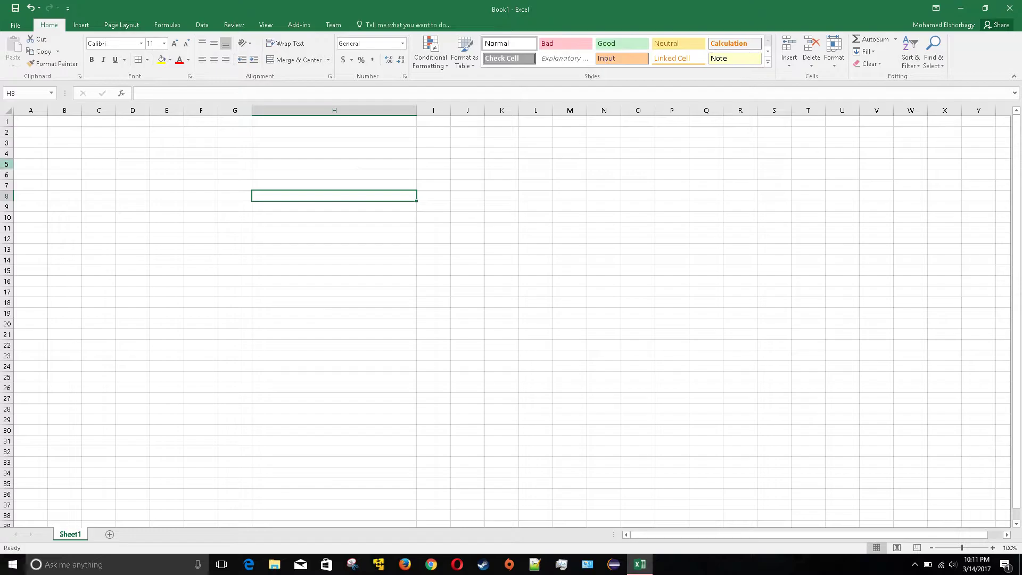
drag(6, 128, 6, 188)
key(ctrl+z)
drag(454, 112, 553, 110)
Enter the headers "Test Description" in H1 and "Results" in I1
double_click(327, 120)
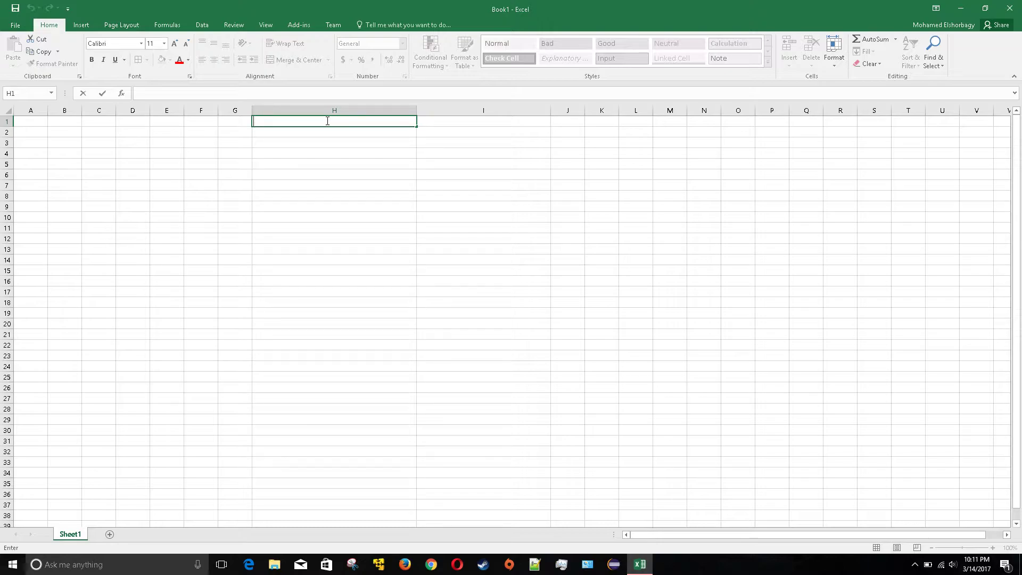
text(Test Description)
key(Tab)
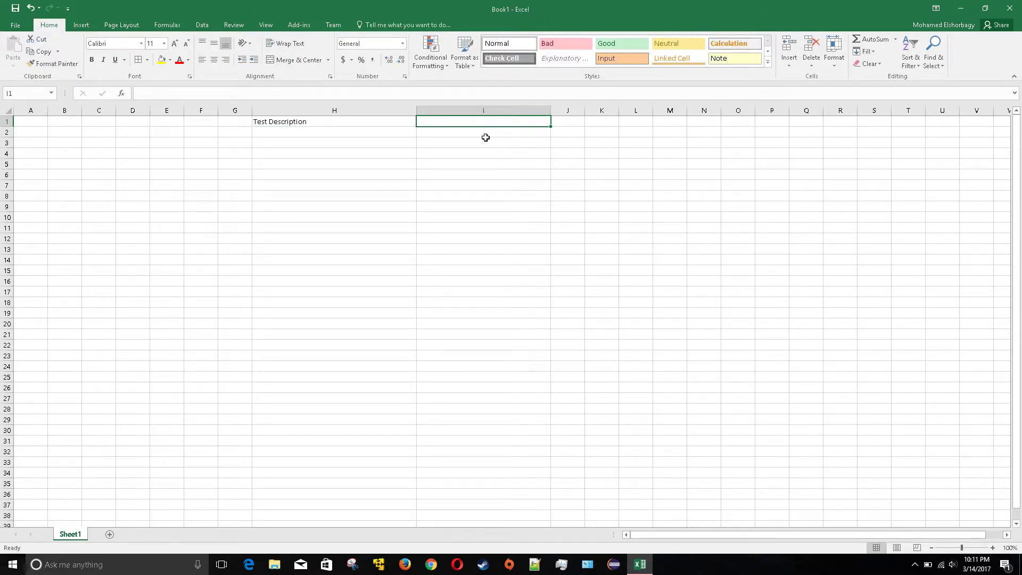
text(Resu)
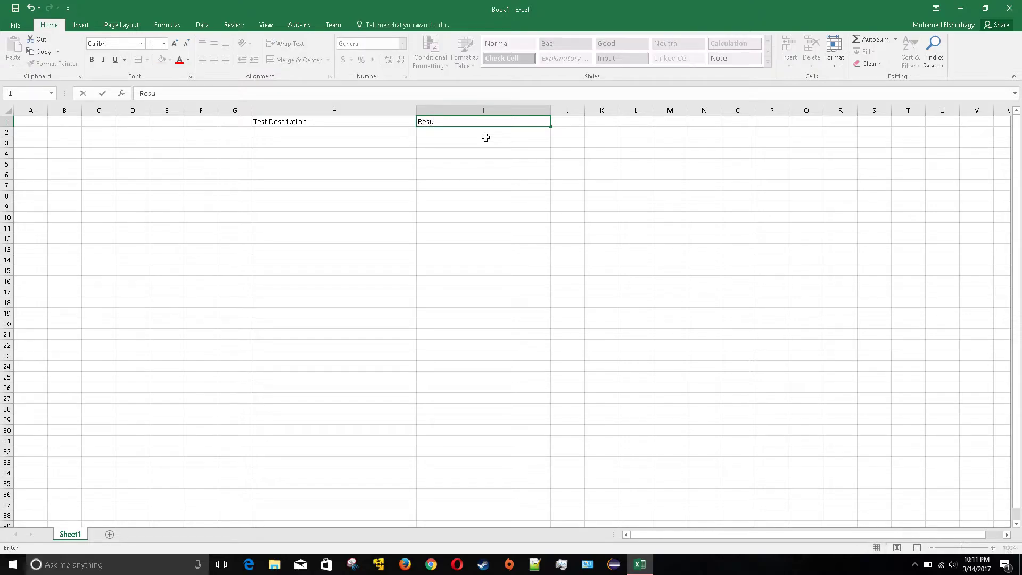
text(lts)
key(Return)
key(Return)
key(Up)
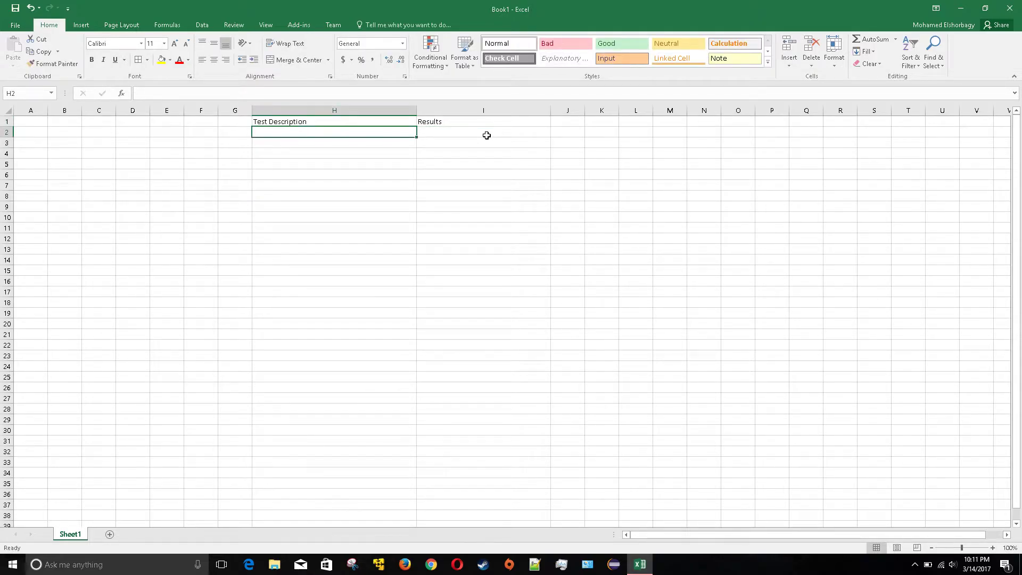
Enter "Launch wesbite" in H2 and "Check if video plays" in H3
text(Launch)
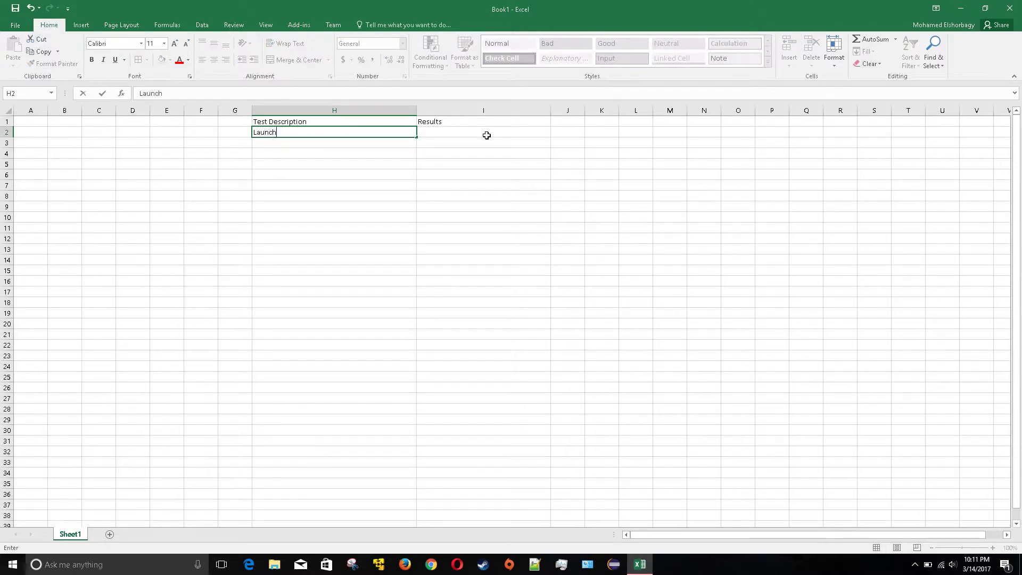
text( wesbite)
key(Return)
text(Ch)
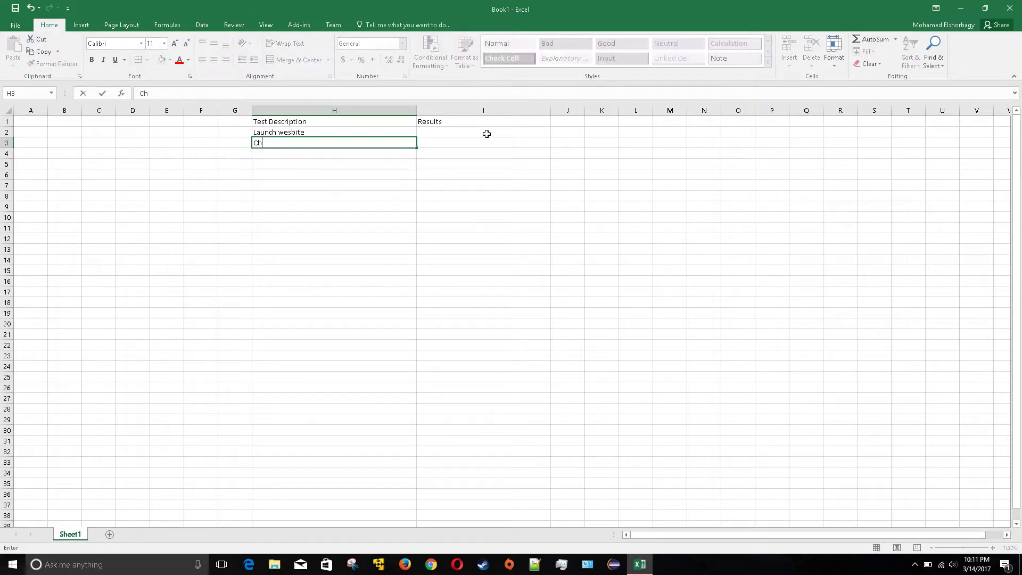
text(eck if video plays)
key(Return)
Enter "Check if I can pasue the videoi" in H4 and "Check if I can replay it" in H5
text(Check if I ca)
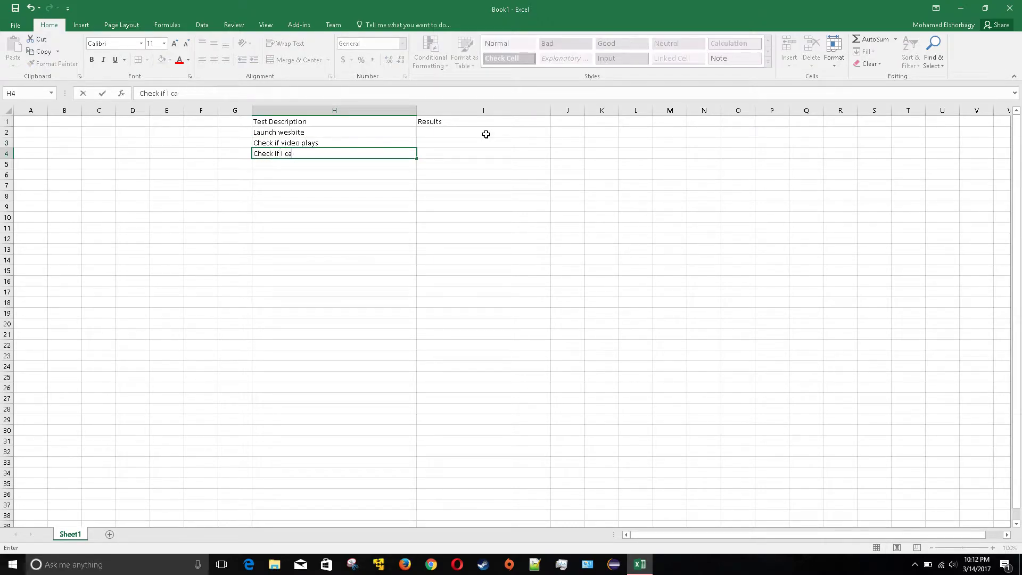
text(n pasue the videoi)
key(Return)
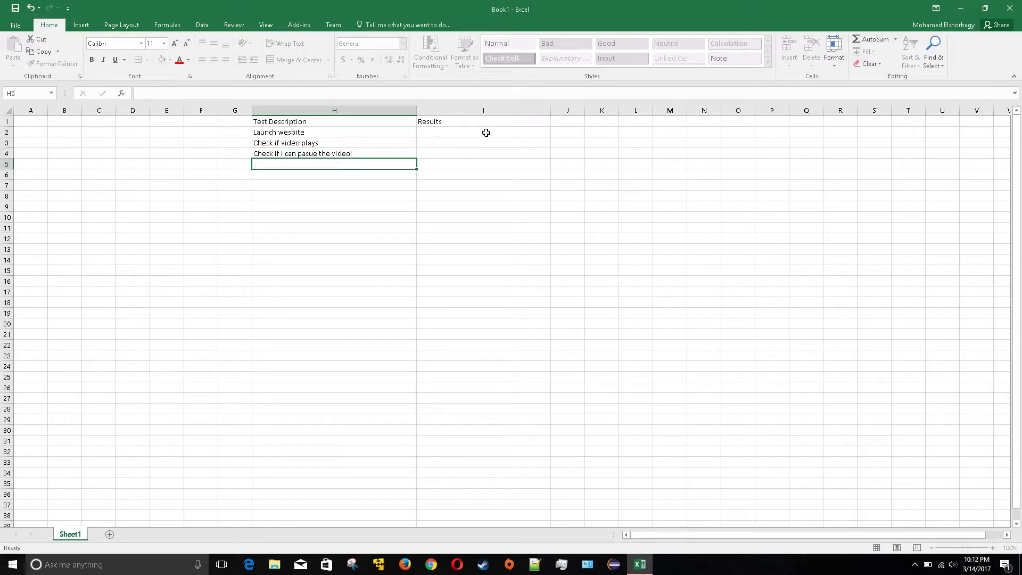
text(Check if I can replay it)
key(Return)
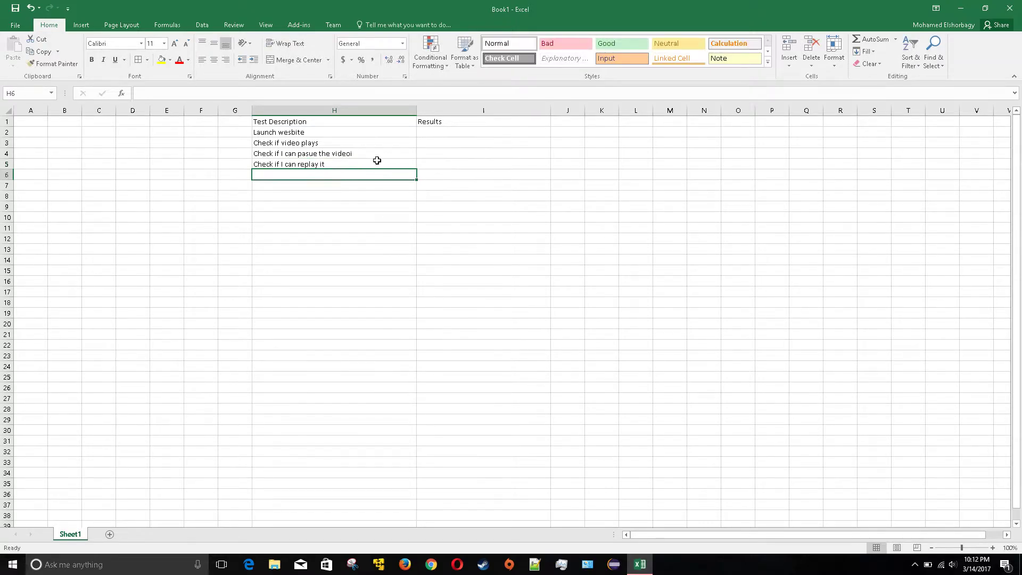
Fill in the first two results with "Pass" in I2 and "Fail" in I3
click(485, 145)
click(475, 132)
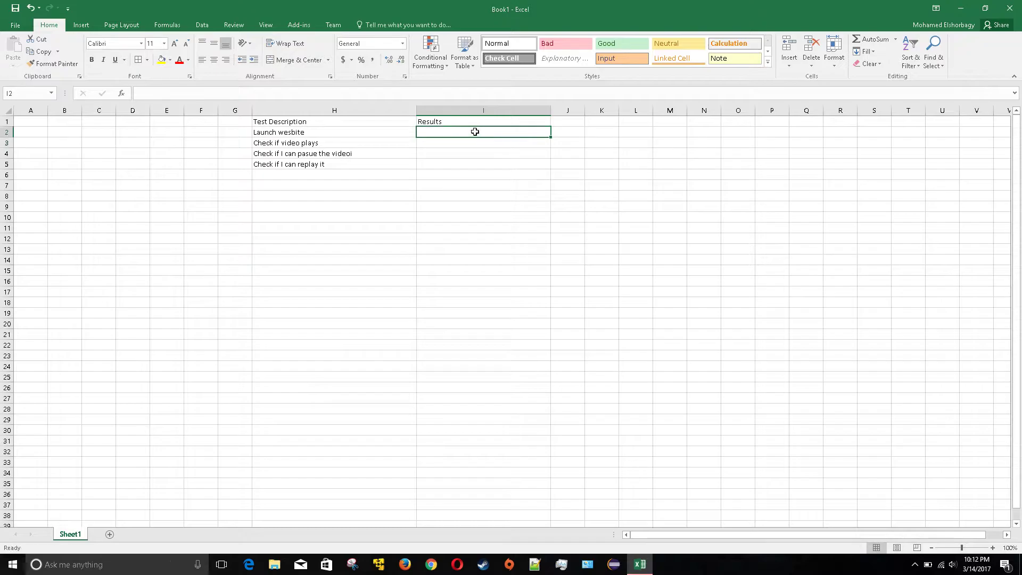
text(Pass)
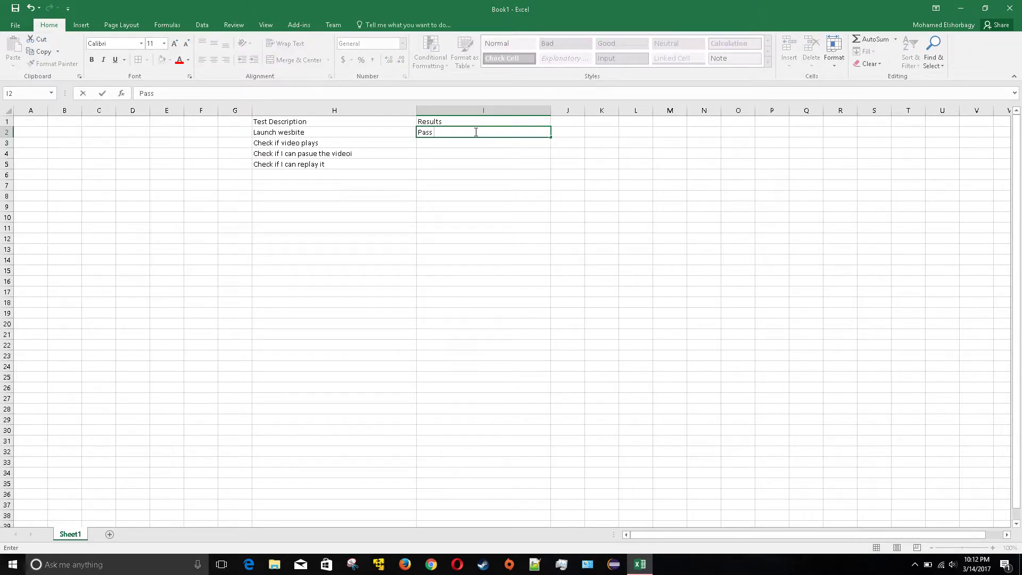
key(Return)
text(Fail)
key(Return)
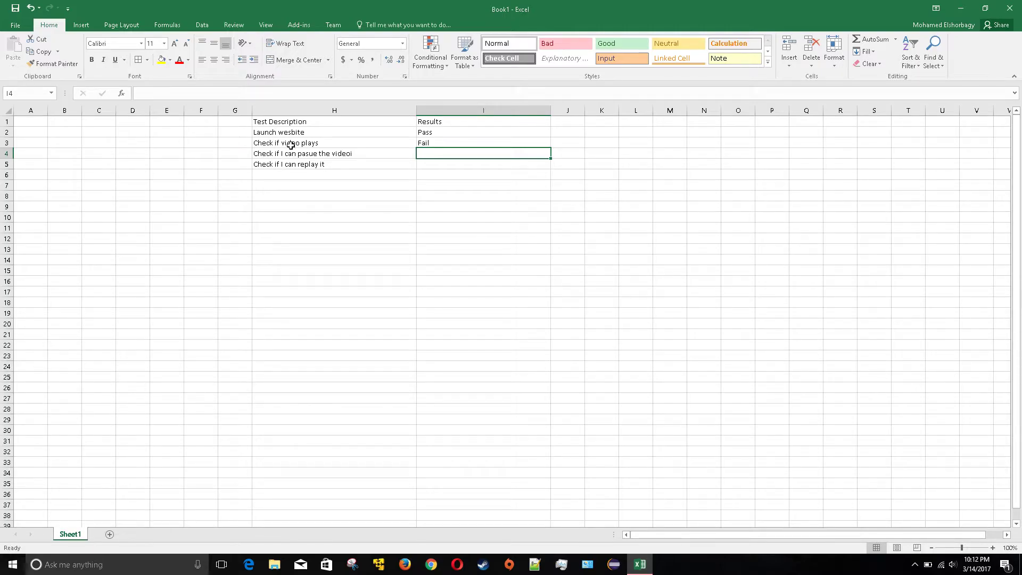
Apply All Borders to the whole test table in H1:I5
drag(291, 119, 313, 131)
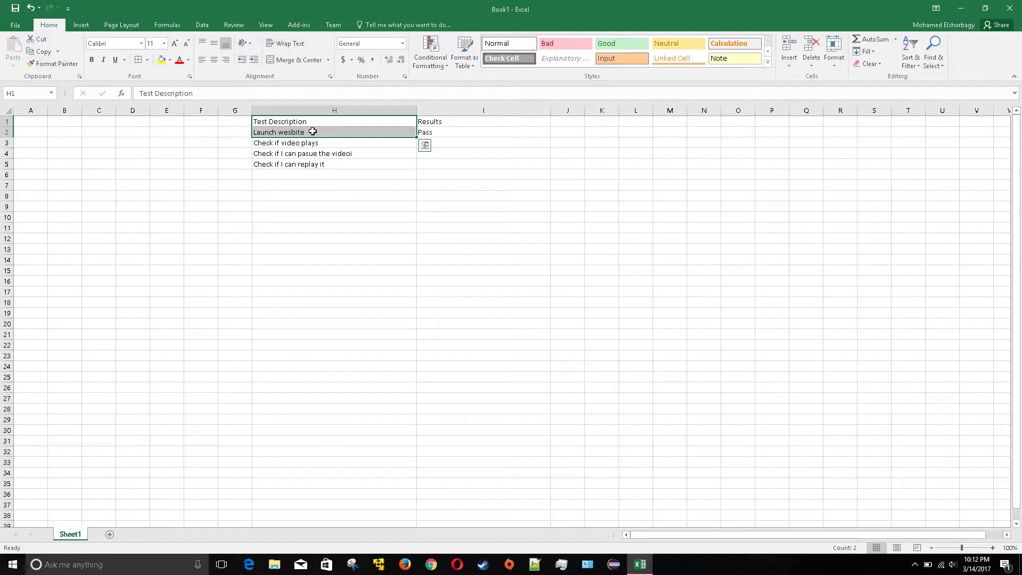
click(362, 172)
click(274, 123)
drag(275, 125, 449, 169)
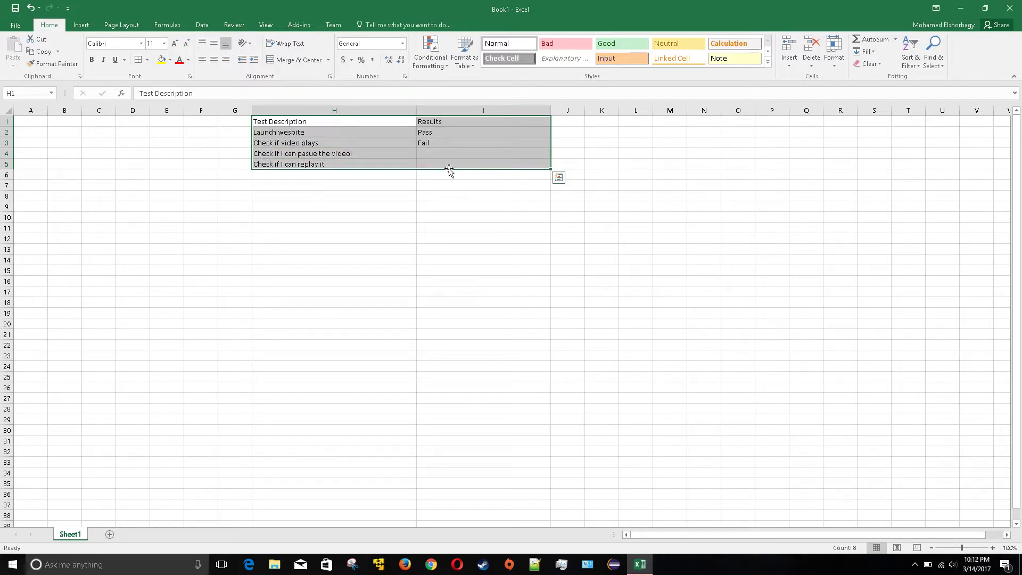
click(148, 60)
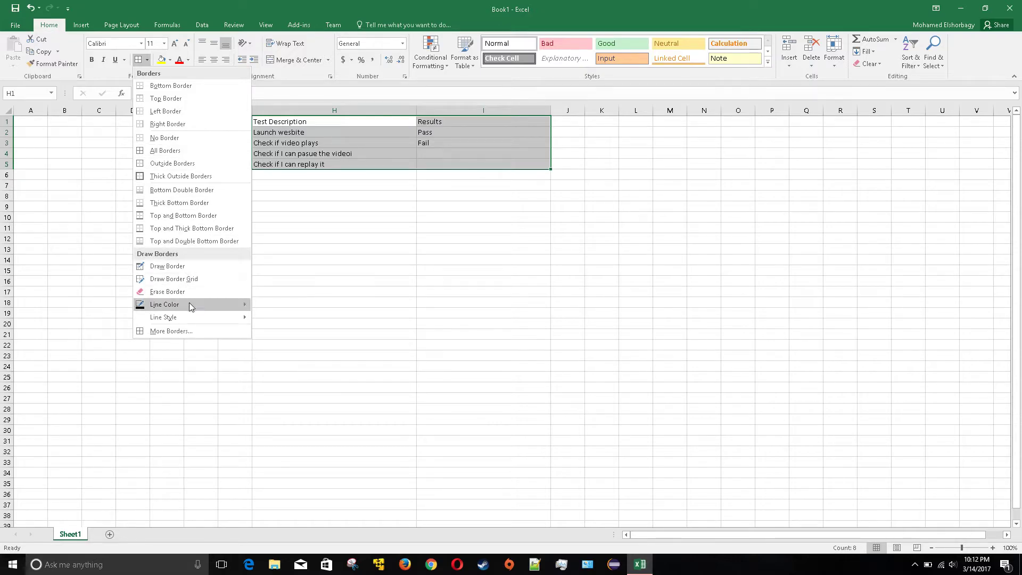
mouse_move(190, 304)
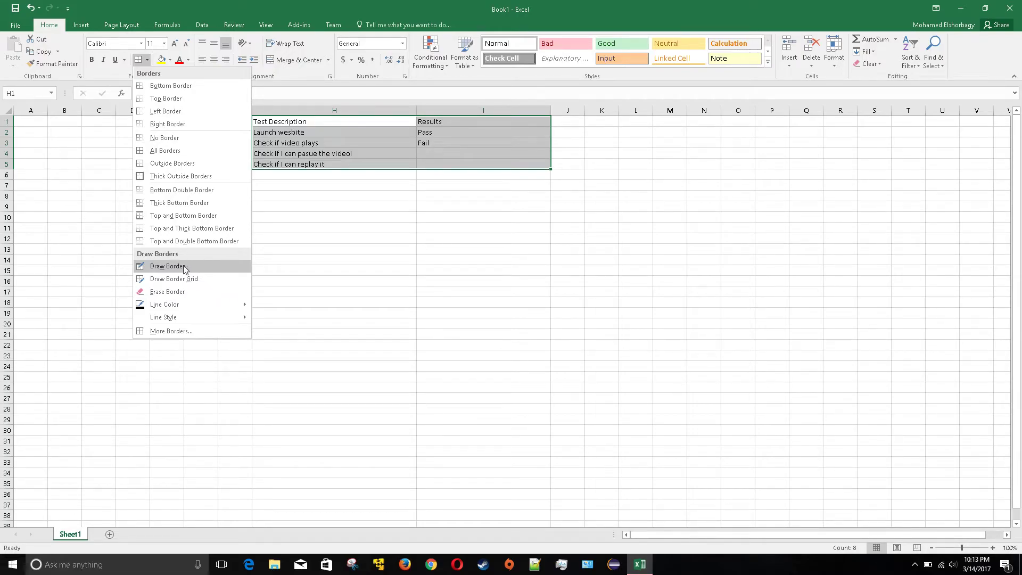
click(179, 153)
click(334, 219)
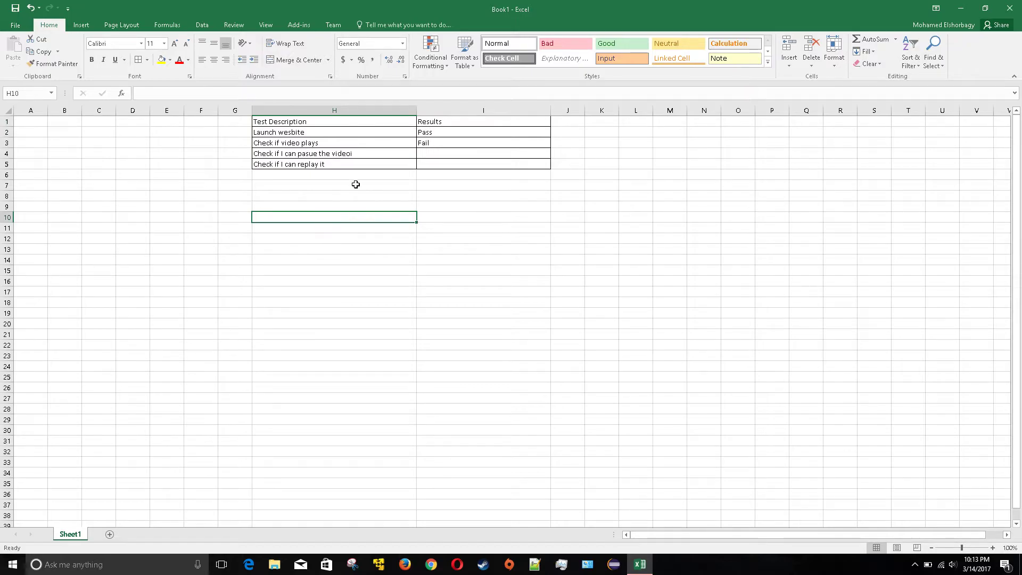
Make the header cells H1:I1 bold and underlined
drag(333, 131, 466, 168)
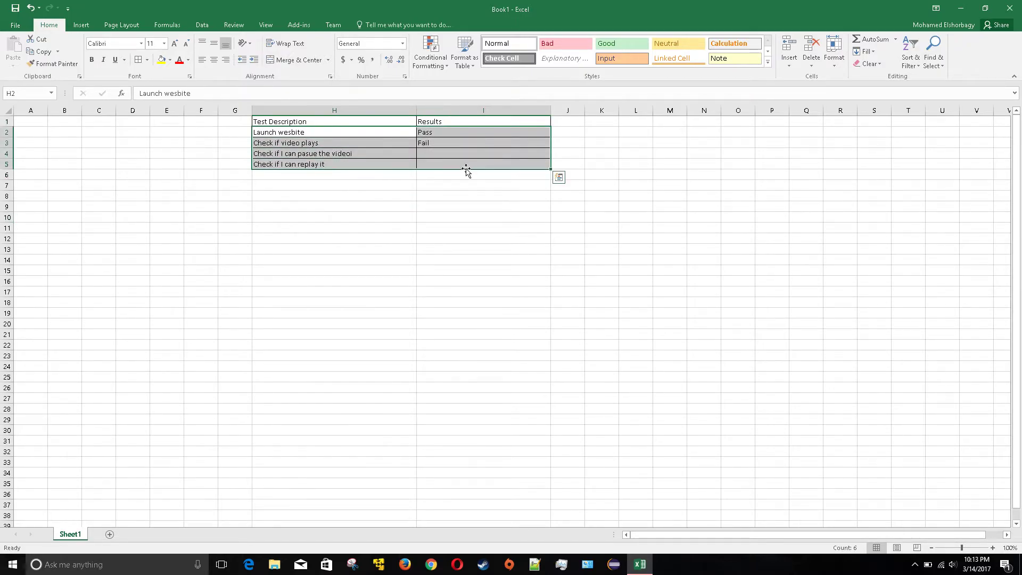
click(358, 123)
drag(370, 119, 442, 126)
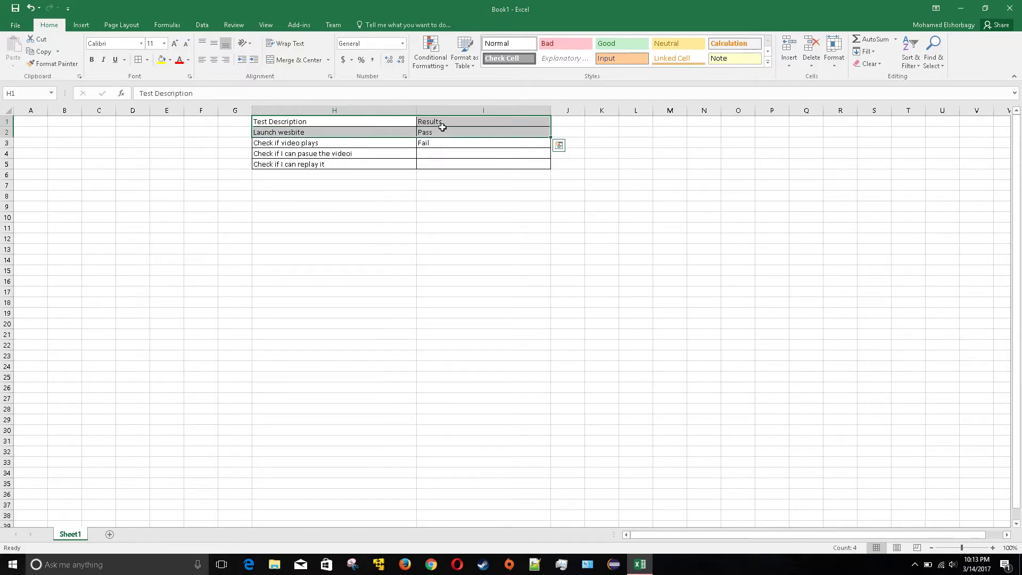
click(393, 120)
drag(334, 126, 425, 118)
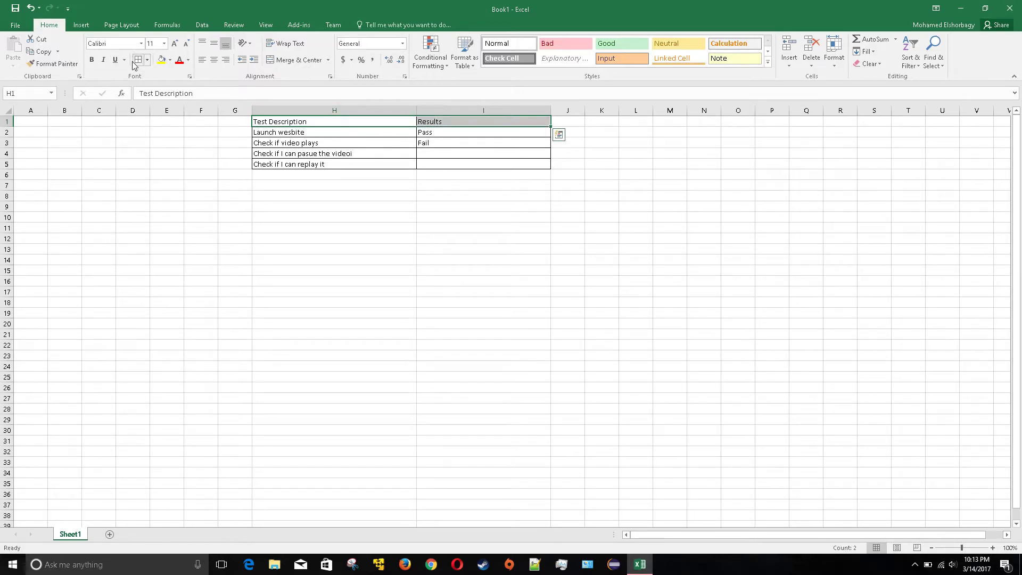
click(92, 60)
click(116, 61)
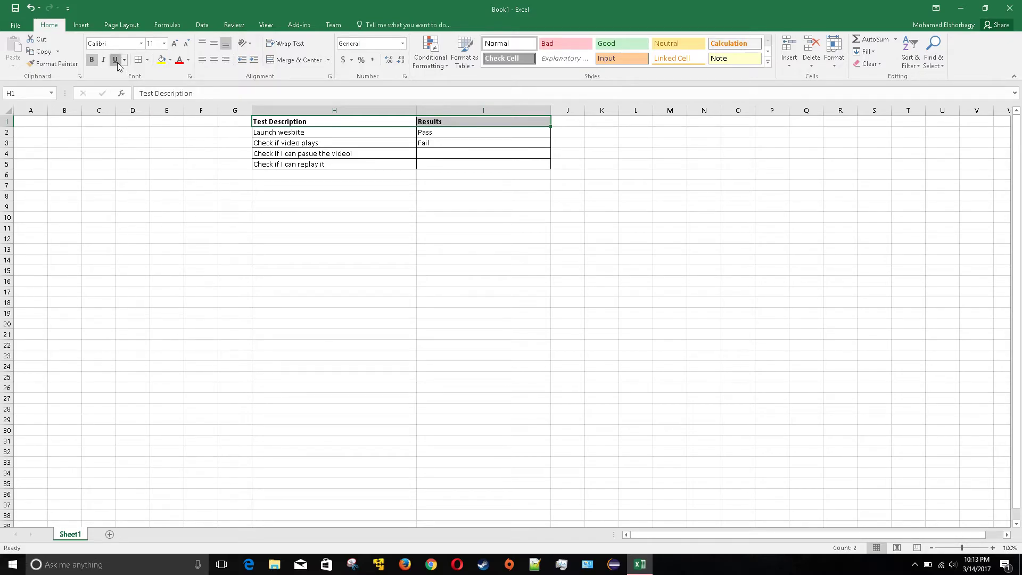
click(497, 266)
Change the font of the header cells H1:I1 to Adobe Gothic Std B
click(332, 124)
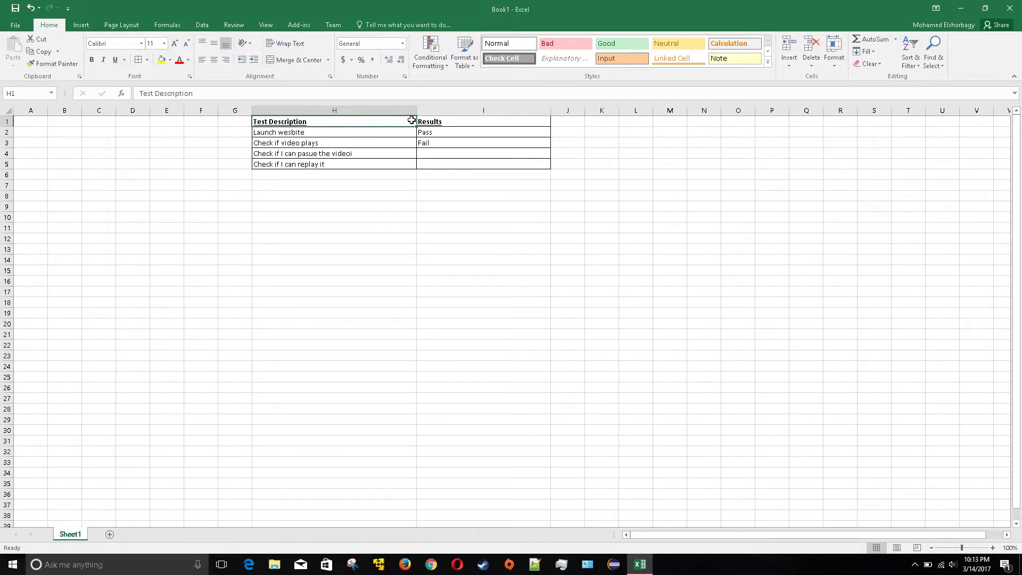
drag(408, 120, 463, 122)
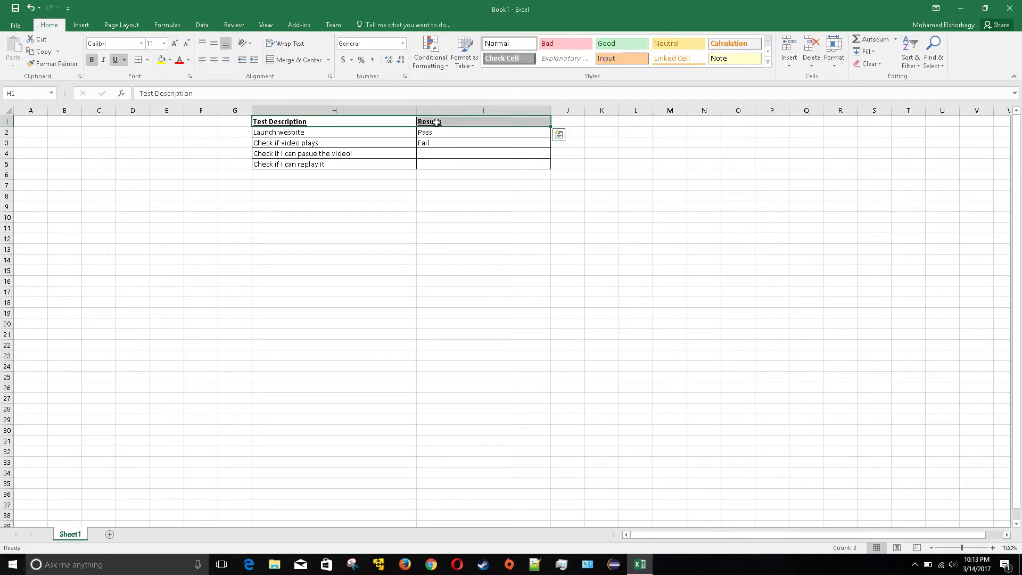
click(141, 45)
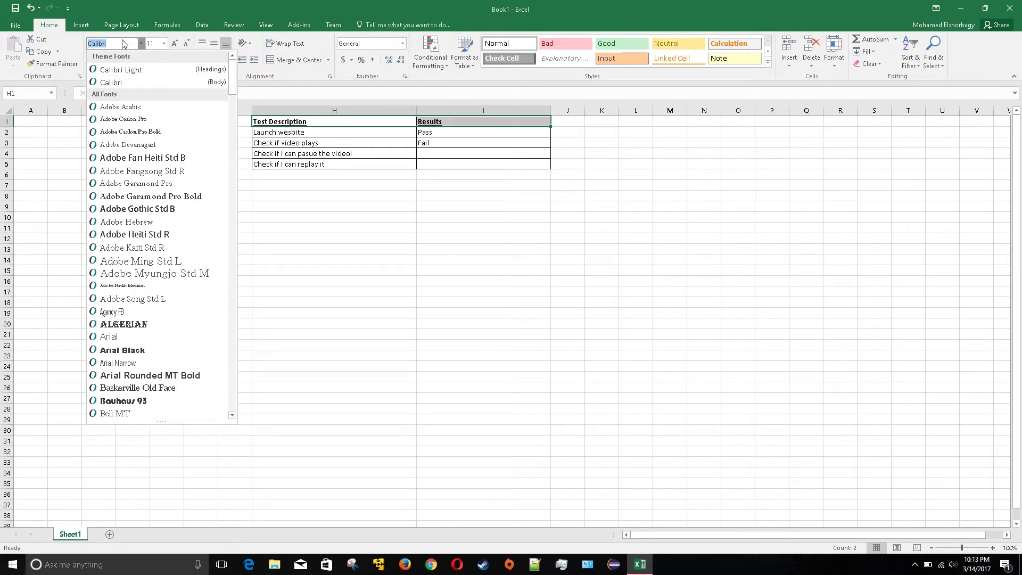
click(142, 209)
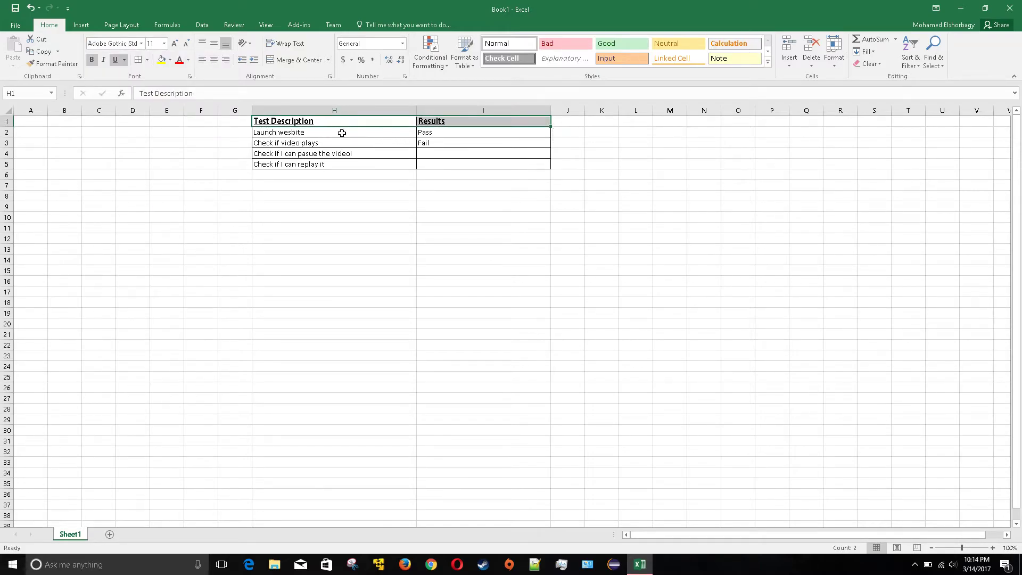
Enlarge the header text in H1:I1 to size 20, and shrink it again by three size increments
click(179, 46)
click(179, 46)
click(176, 45)
click(177, 45)
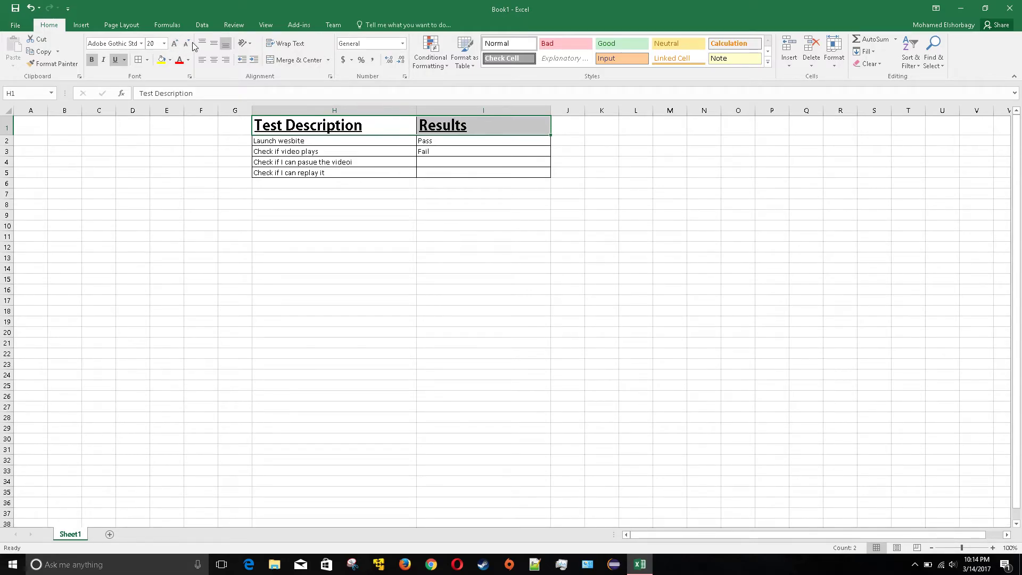
click(187, 42)
click(187, 43)
click(187, 43)
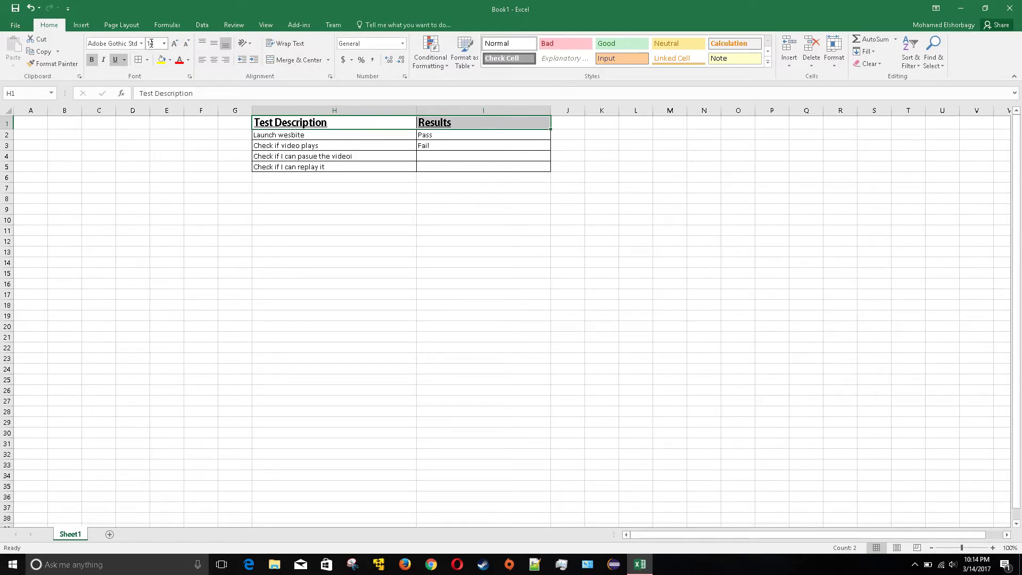
Set the header font size to 50 and widen column H until the full "Test Description" heading fits
text(50)
key(Return)
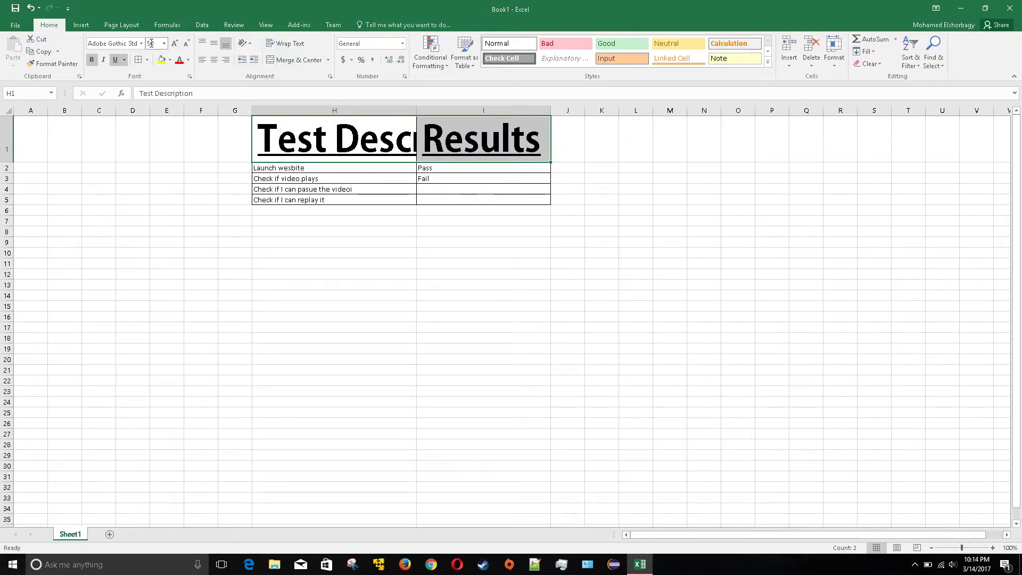
click(365, 210)
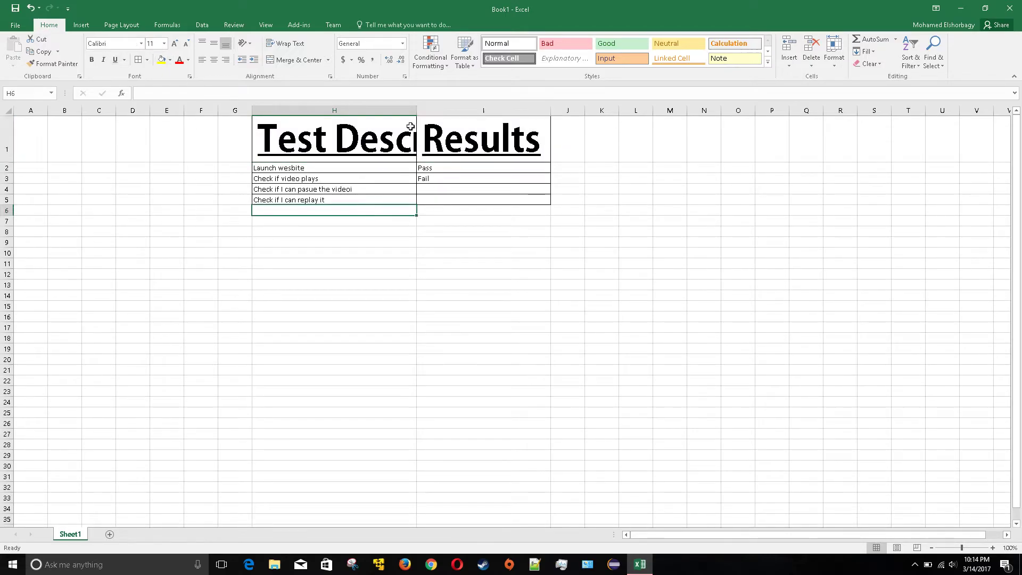
drag(416, 109, 537, 110)
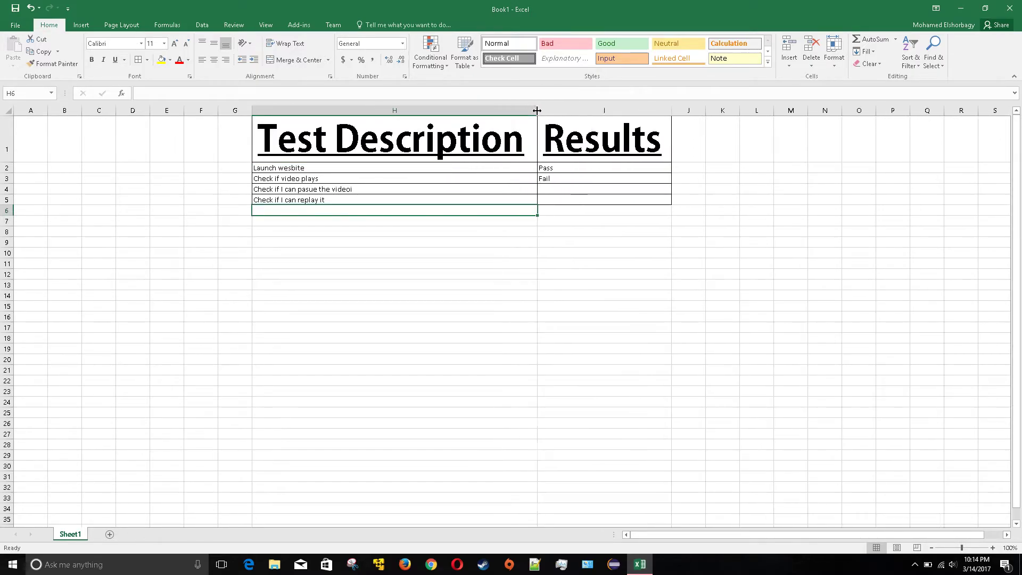
click(510, 262)
Fill the header cells H1:I1 with the standard yellow color
drag(352, 139, 545, 152)
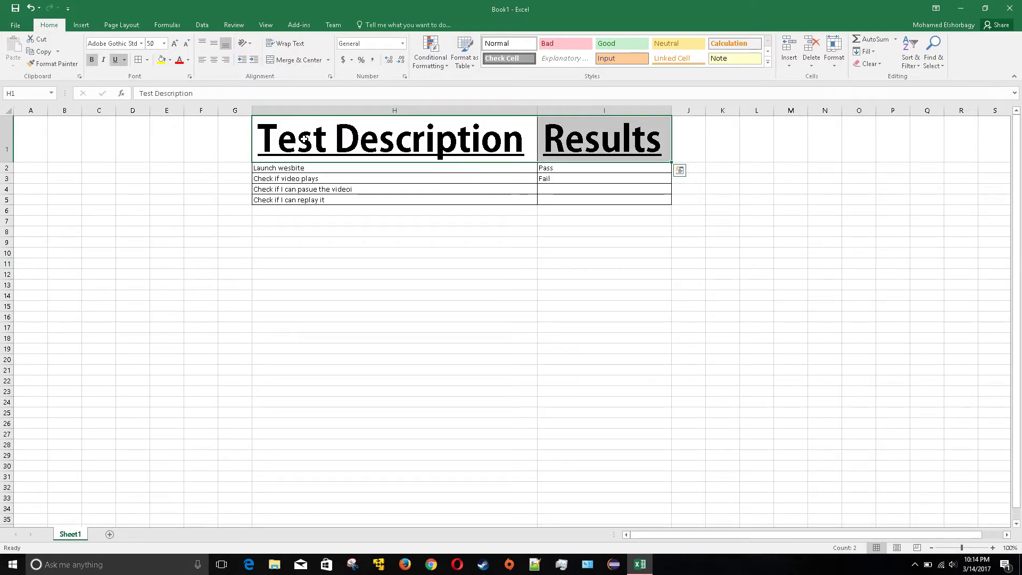
click(171, 59)
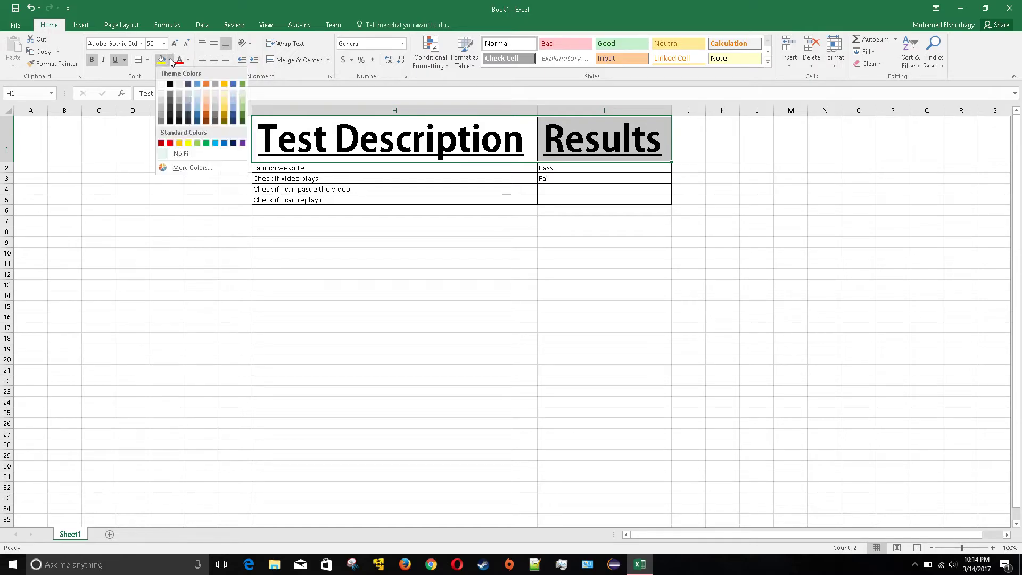
click(188, 143)
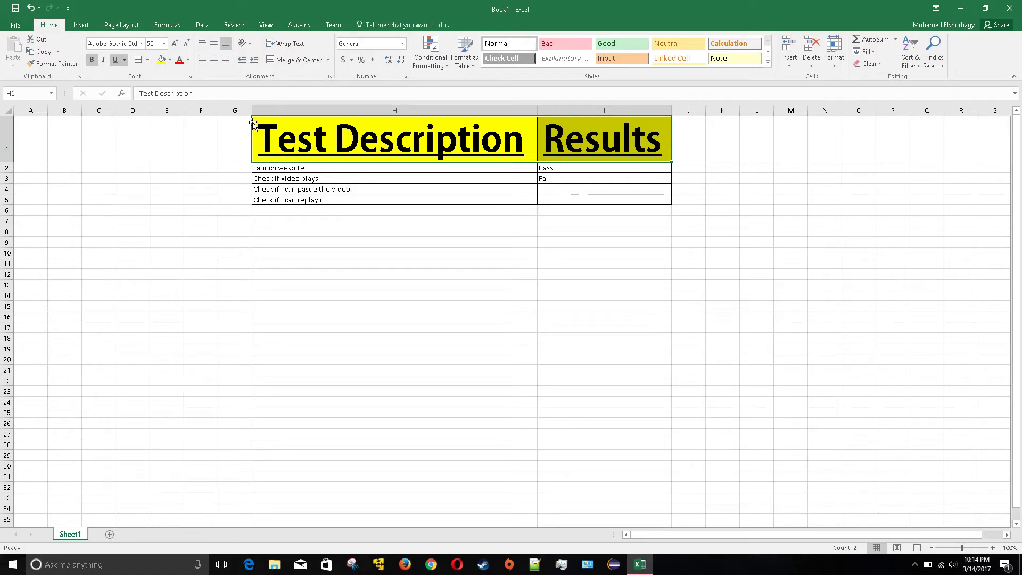
Change the font color of the header cells H1:I1 to standard red
click(188, 60)
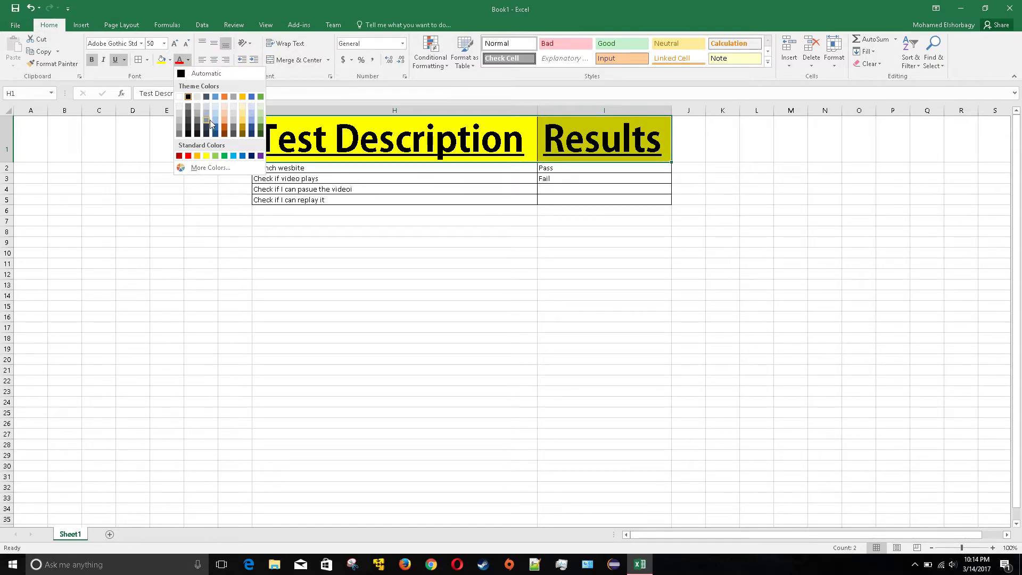
click(188, 156)
click(349, 277)
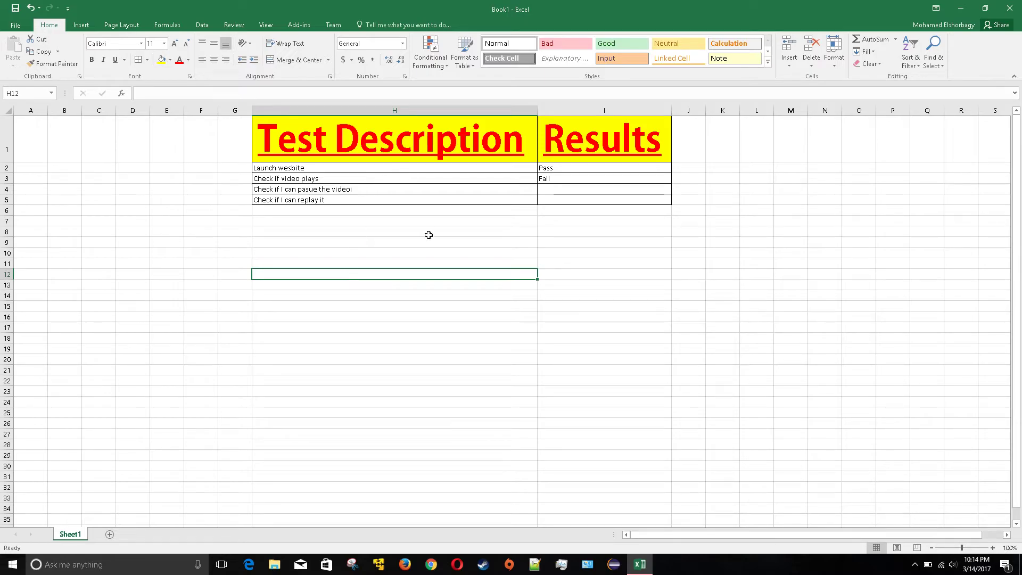
Add borders around the empty cells H6:I6 directly below the table
click(412, 210)
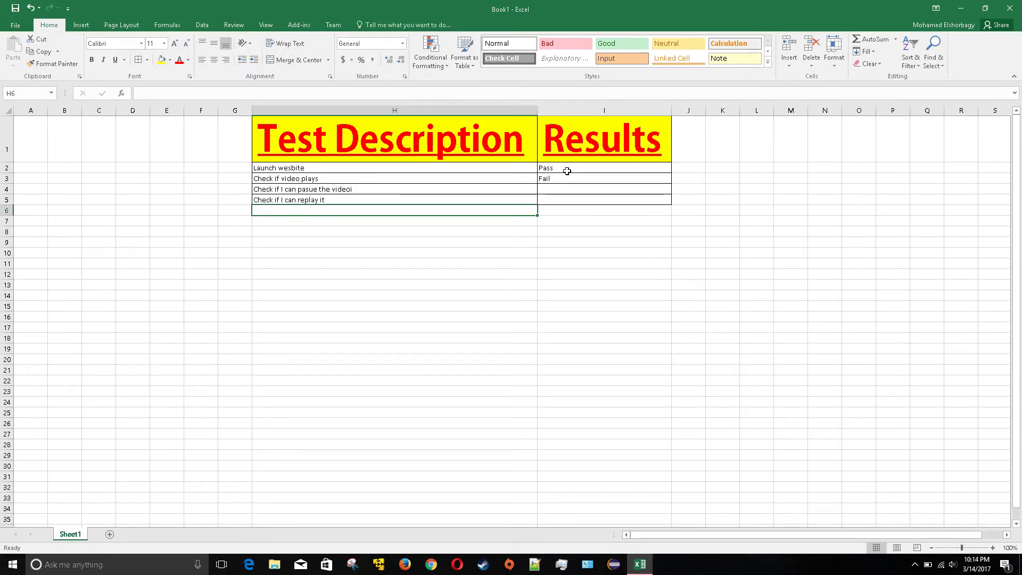
click(319, 255)
drag(321, 212, 553, 209)
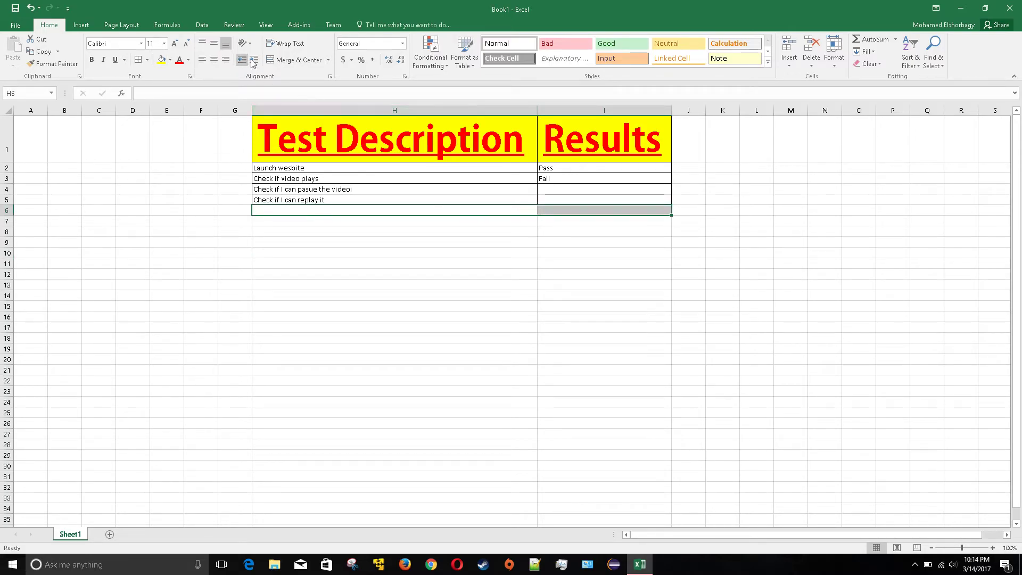
click(140, 61)
click(318, 251)
Enter in H6: "Today was a horrible becaUSE IT was snowing and I couldn't go to the malll and I had to stay her all day and night"
double_click(331, 209)
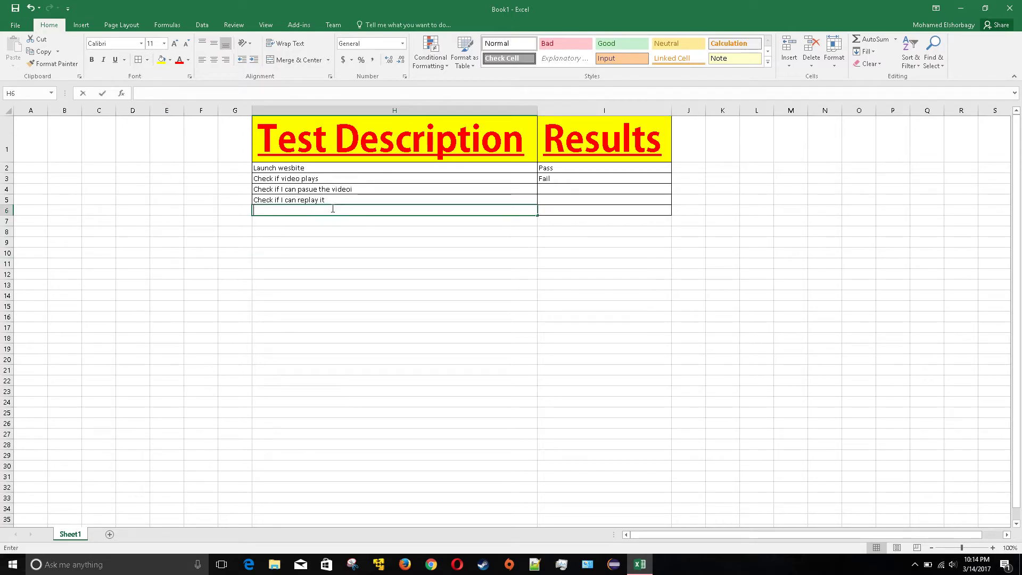
text(Todays)
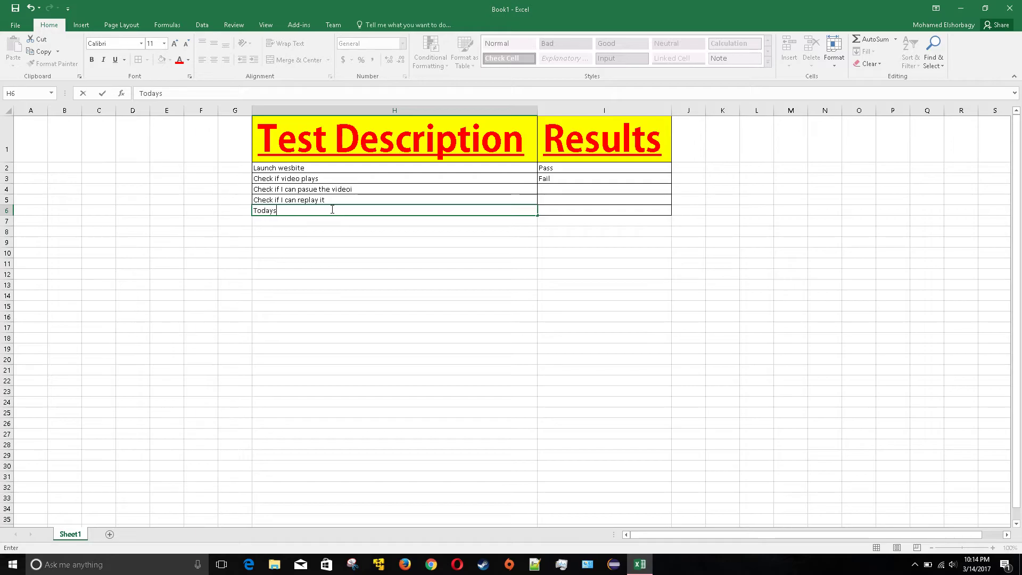
key(BackSpace)
text(was a horrible becaUSE IT)
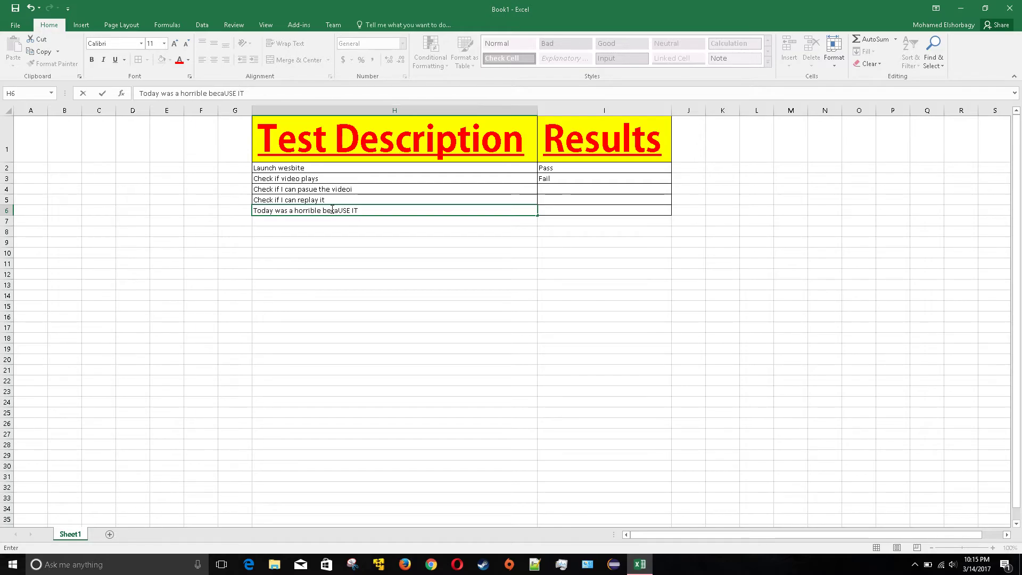
text( was snowing and)
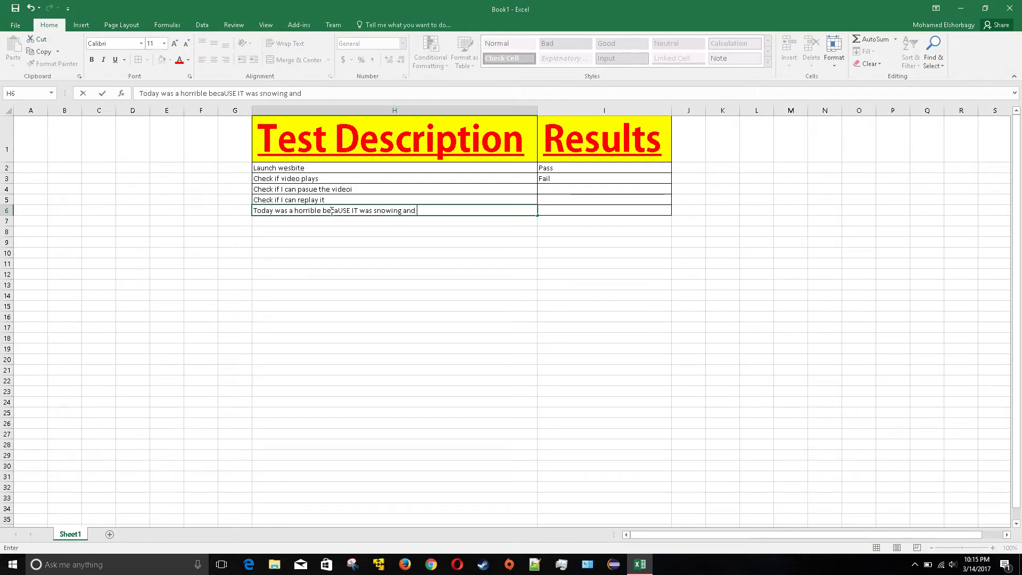
text( I )
text(ca)
text(uldn't go )
text(to the ma)
text(lll and I had to stay her)
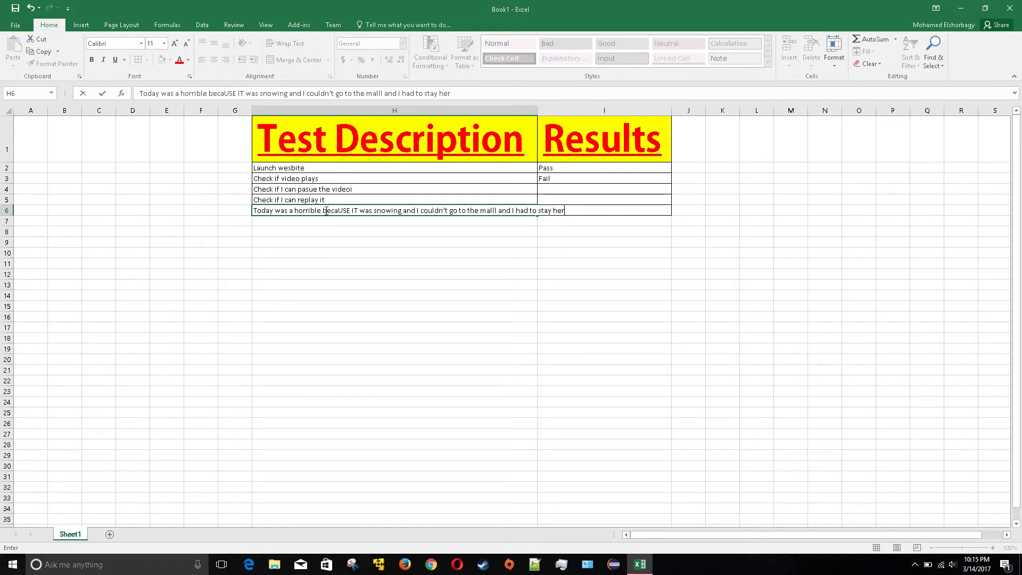
text( all day and night)
key(Return)
Fill cell I6 with "My name is", the person's first name, and "and so happy"
click(361, 210)
drag(360, 211, 605, 211)
click(643, 209)
double_click(644, 210)
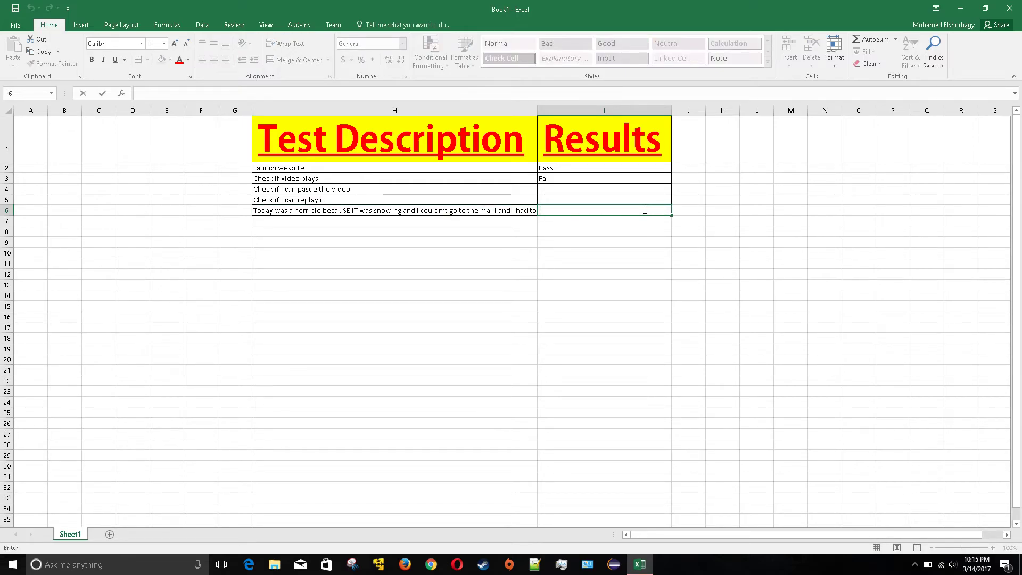
text(My name is Mohamdamed and so happy)
click(559, 254)
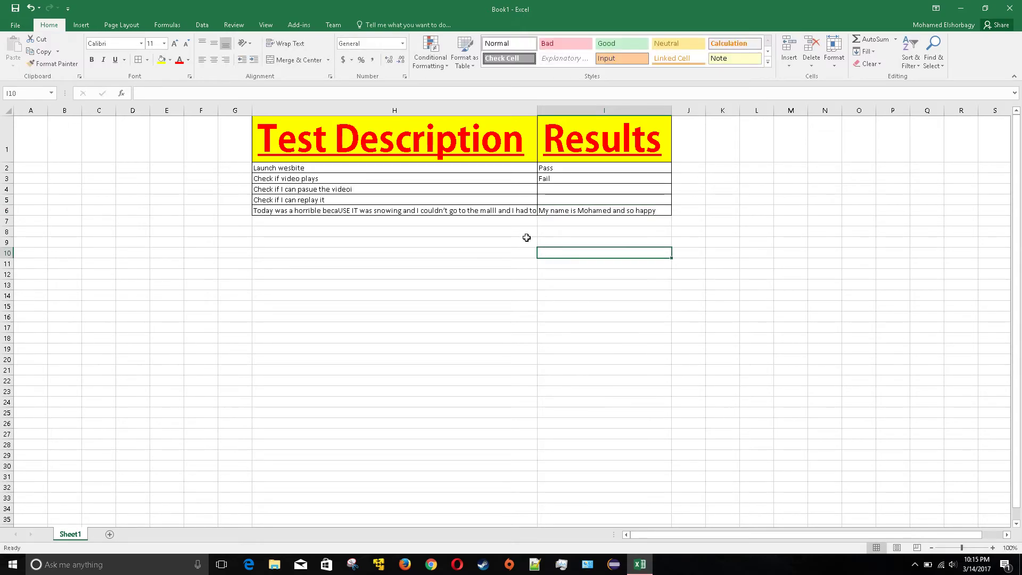
Wrap the long text in cell H6 so it fits within the column width
click(515, 212)
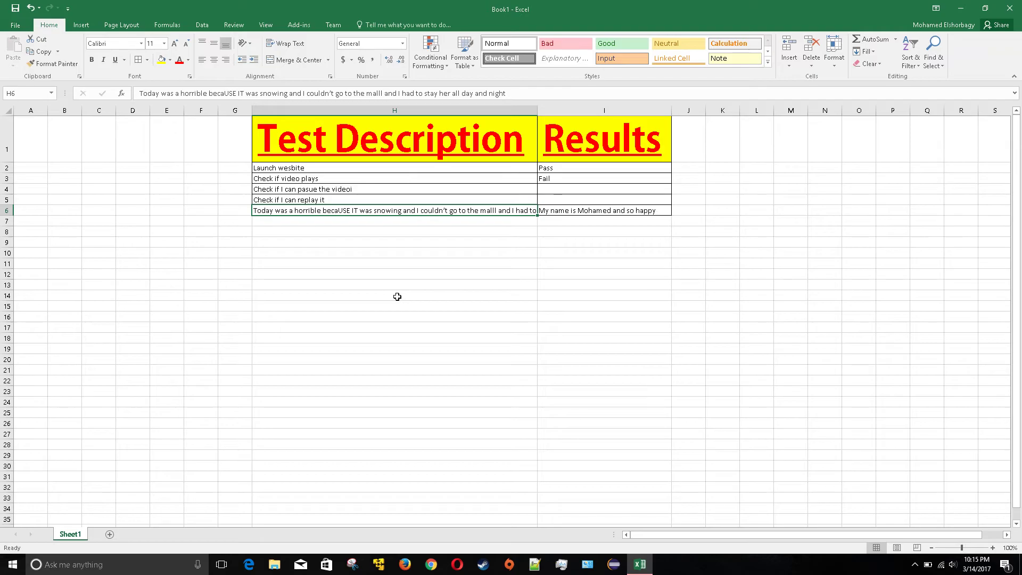
click(406, 243)
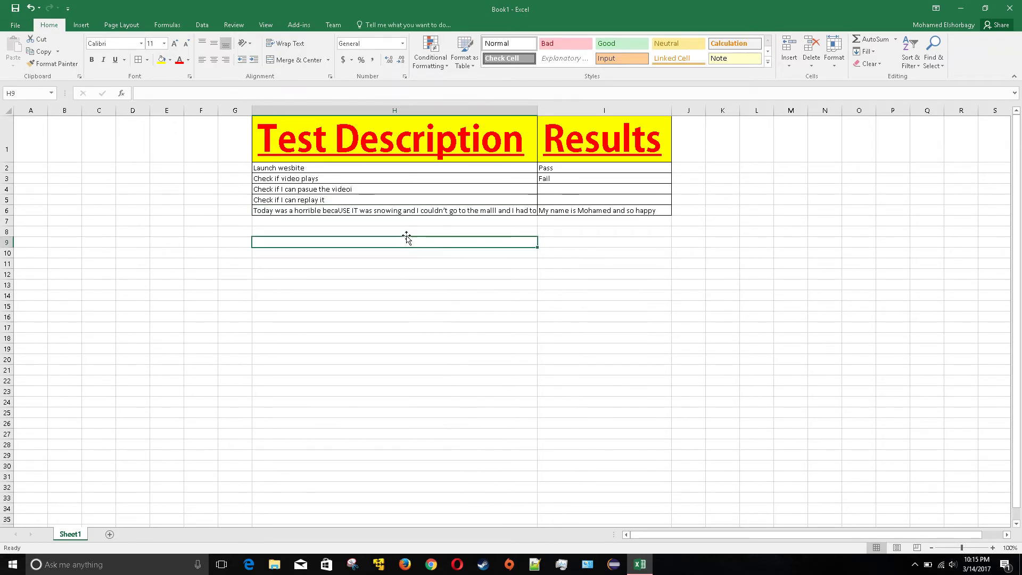
click(419, 212)
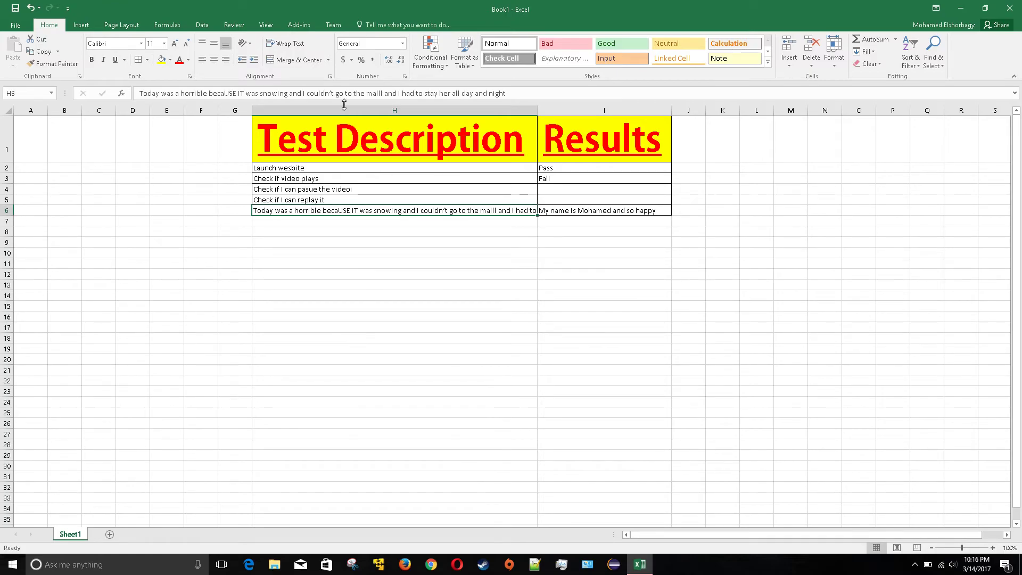
click(286, 43)
click(409, 301)
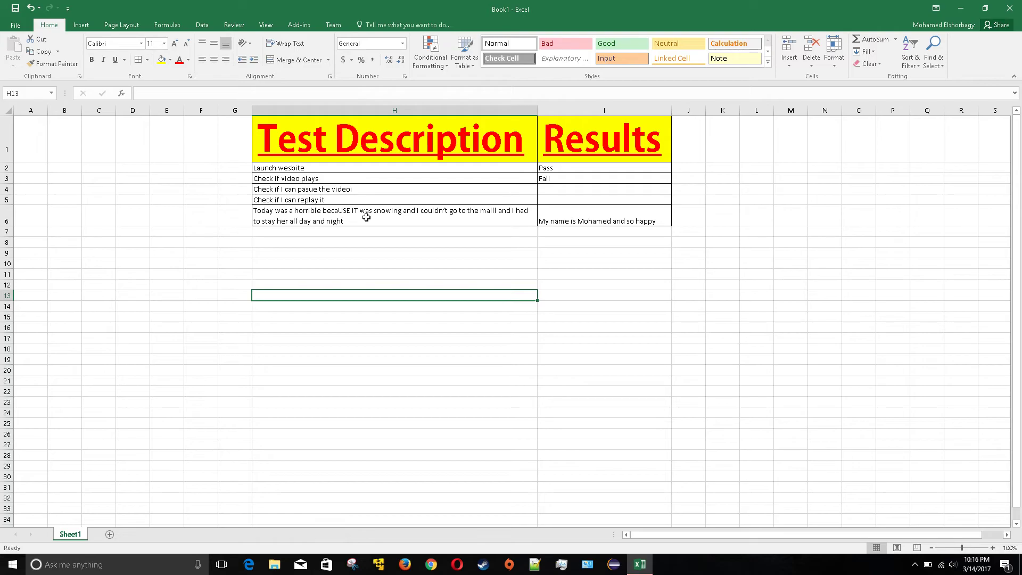
click(468, 221)
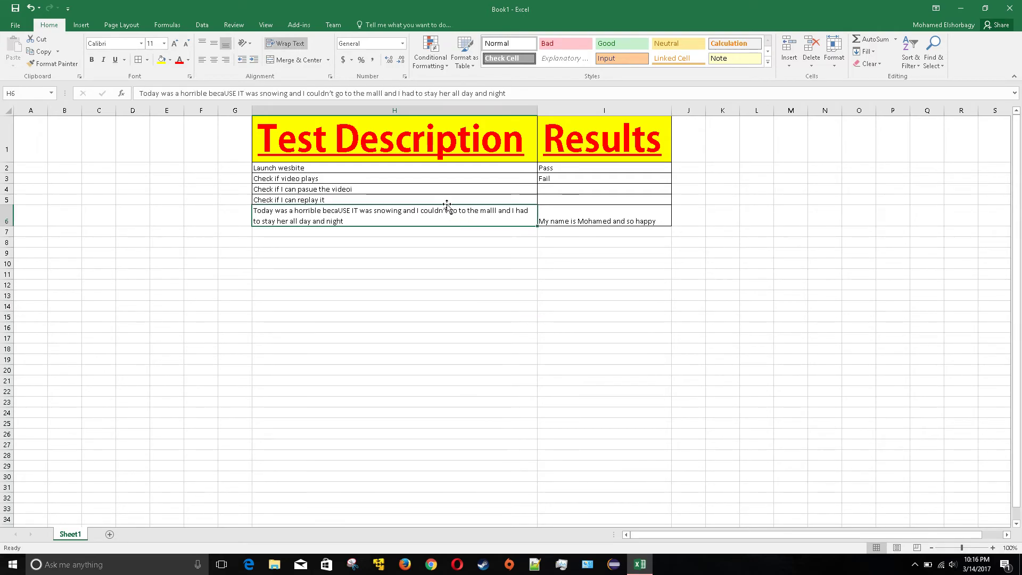
Increase the height of row 4 to about five times that of a normal row
click(353, 190)
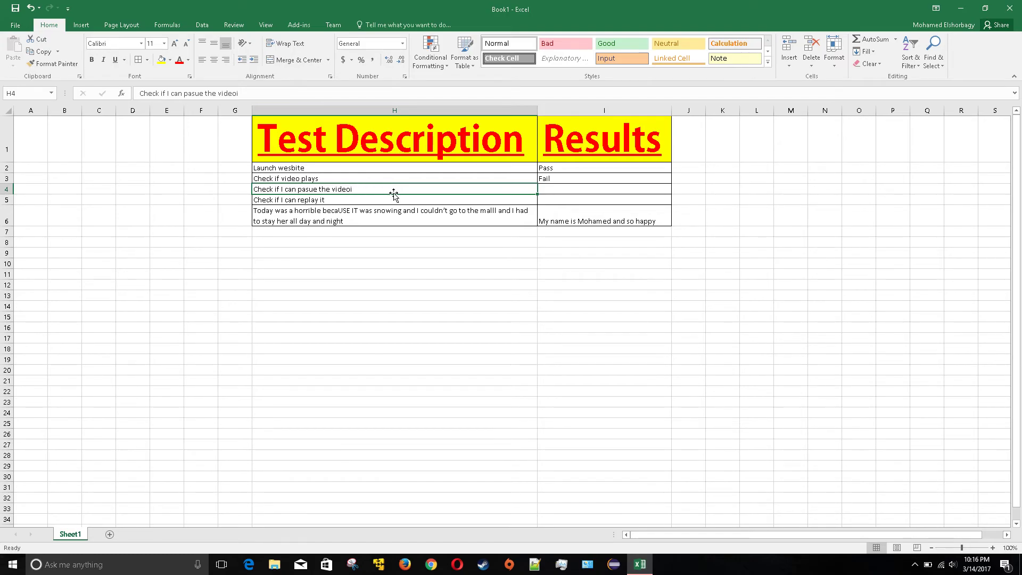
drag(9, 195, 10, 235)
click(133, 300)
click(299, 215)
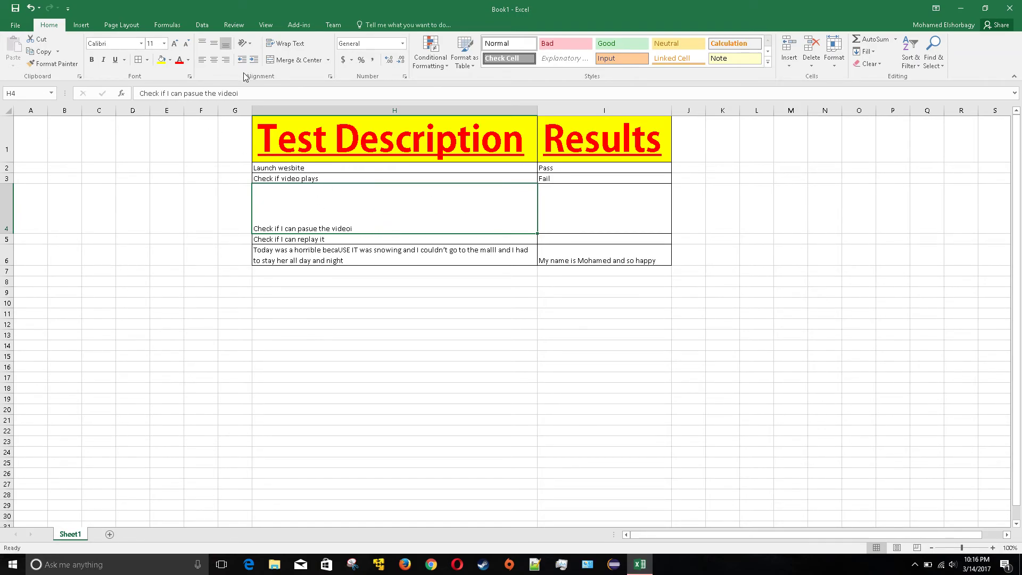
Center the text of H4 horizontally, try top alignment, and settle on middle vertical alignment
click(212, 60)
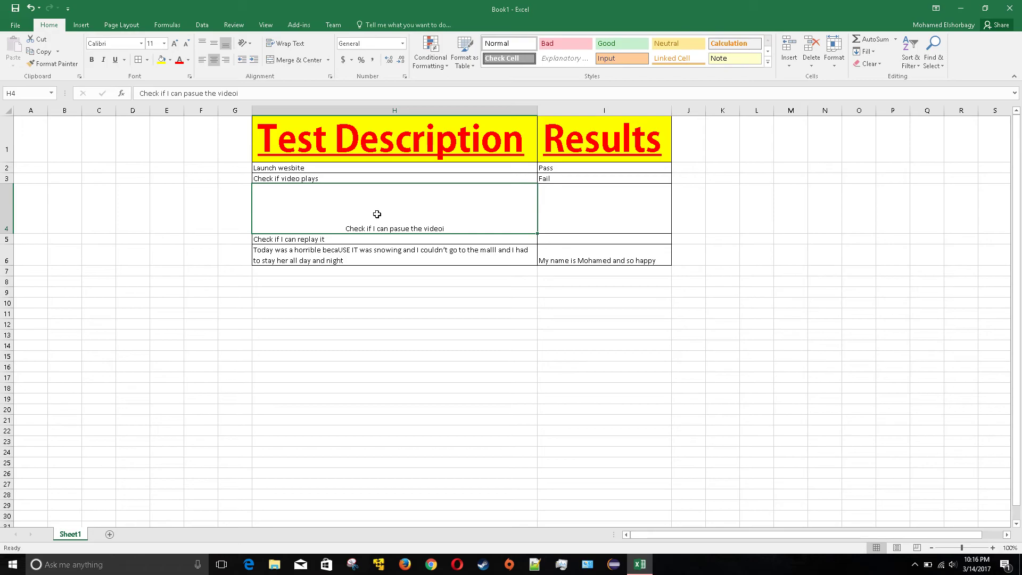
click(214, 48)
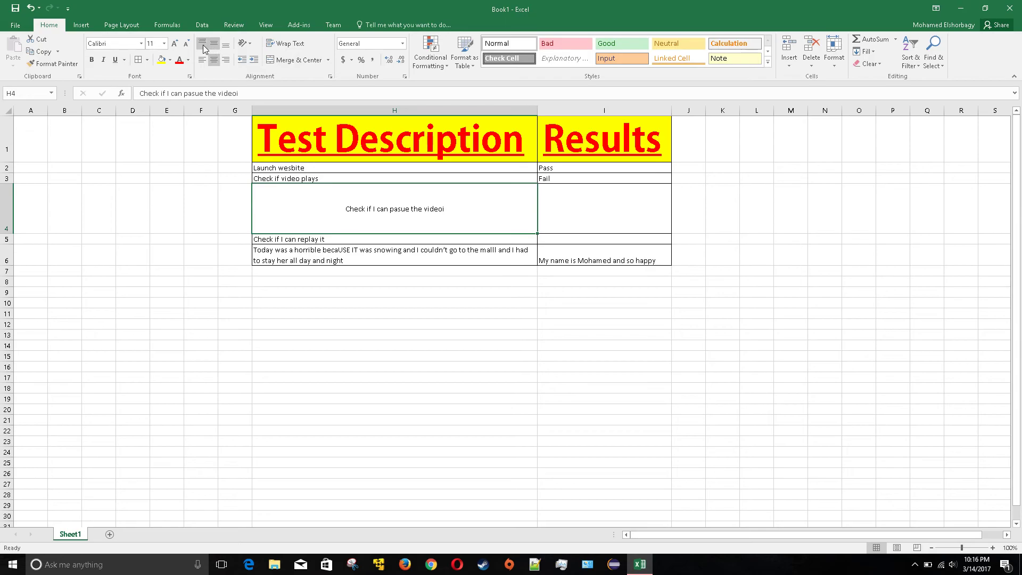
click(203, 47)
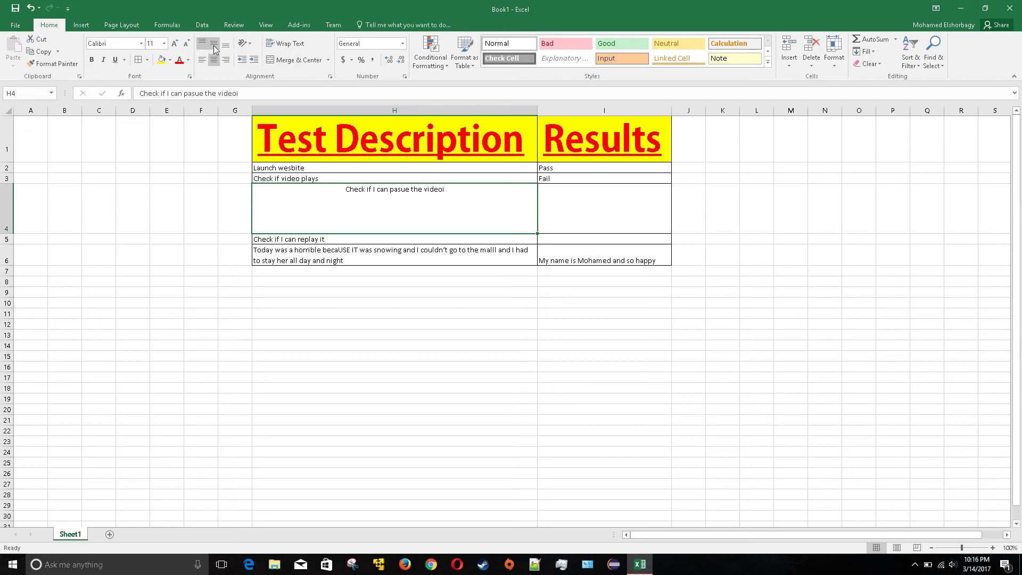
click(214, 49)
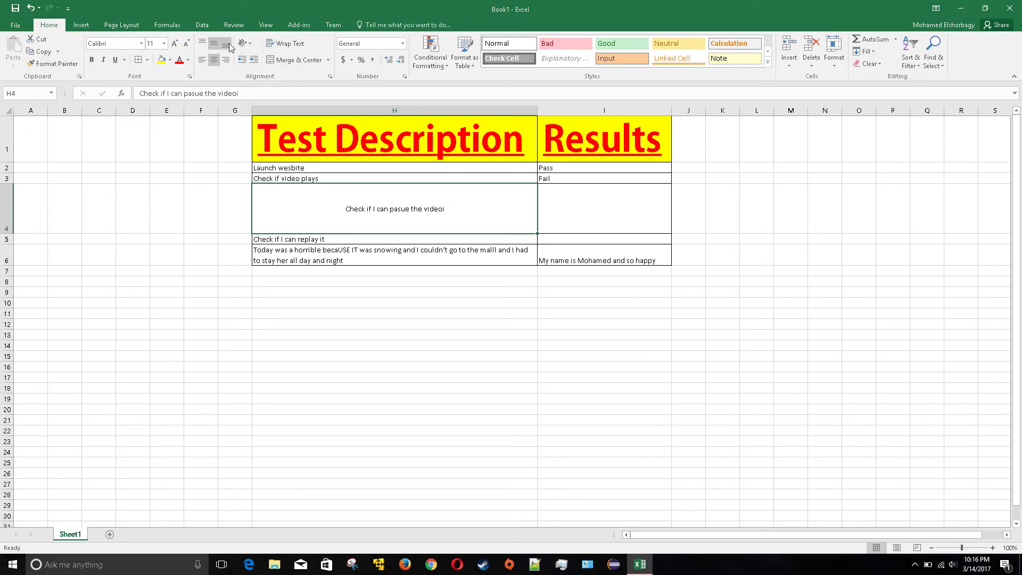
click(475, 292)
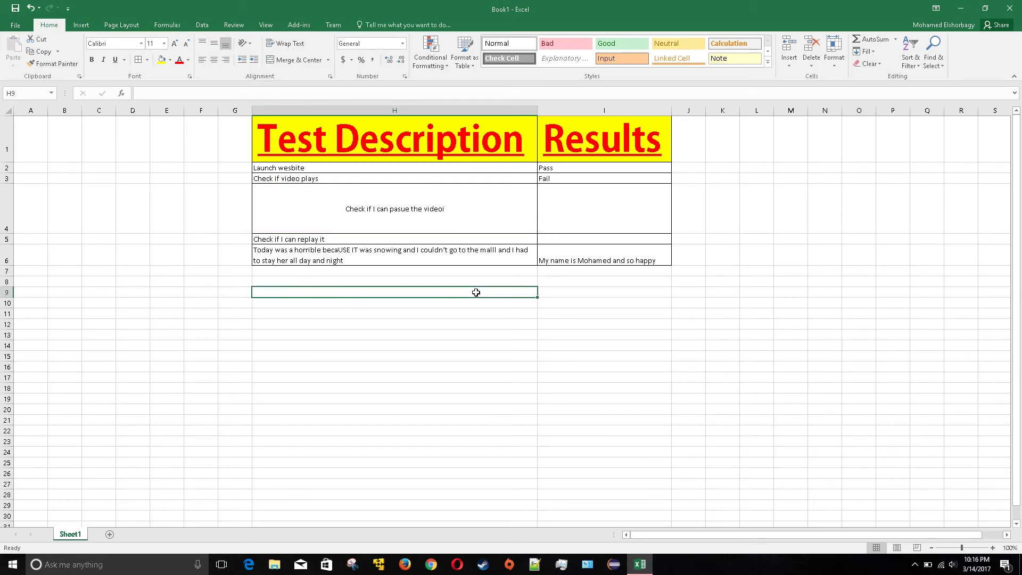
Apply the Note cell style to H5, the "Check if I can replay it" cell
click(585, 200)
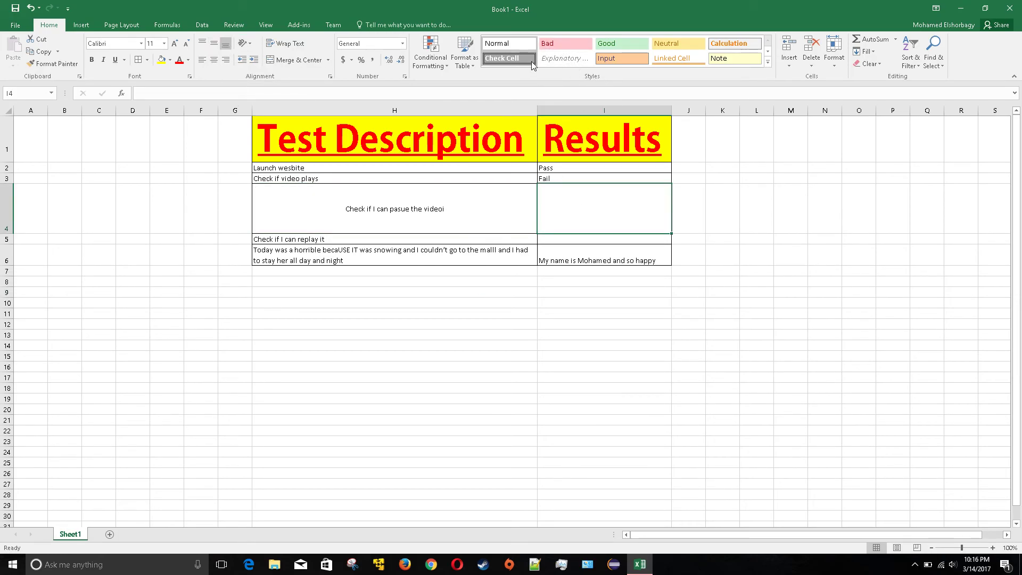
click(445, 241)
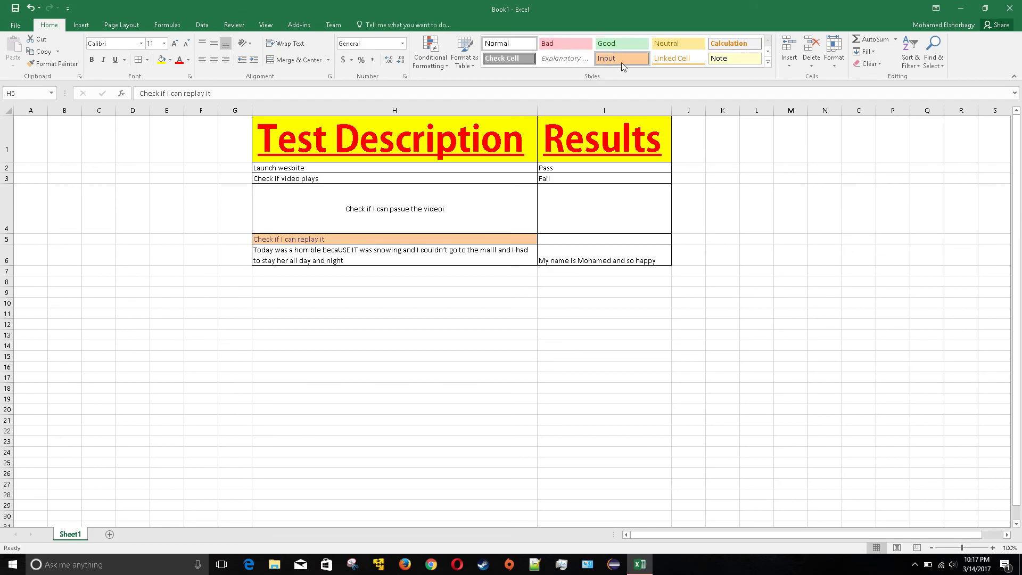
click(717, 60)
click(495, 257)
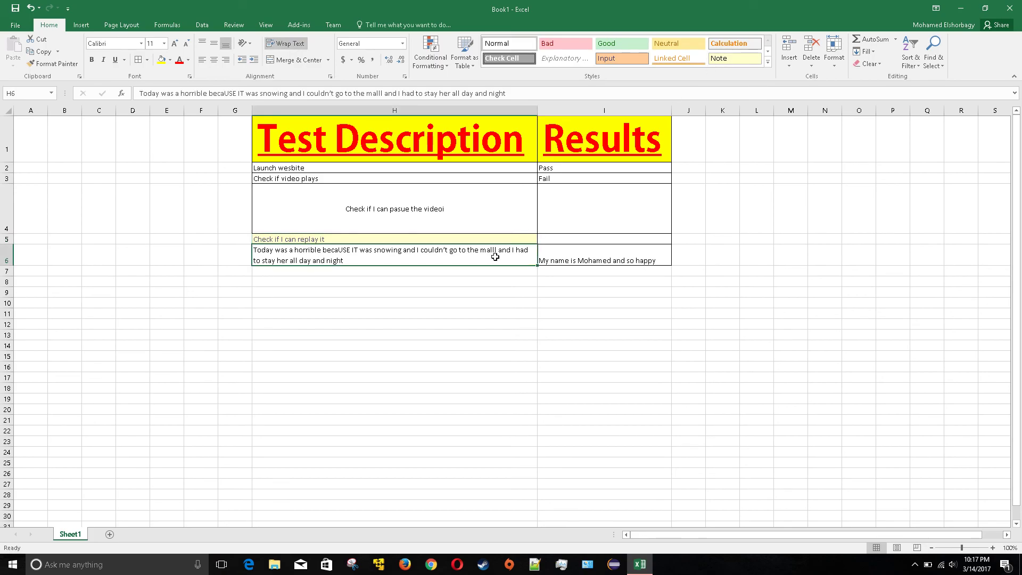
Select the table body H2:I6, covering all rows below the header
click(384, 197)
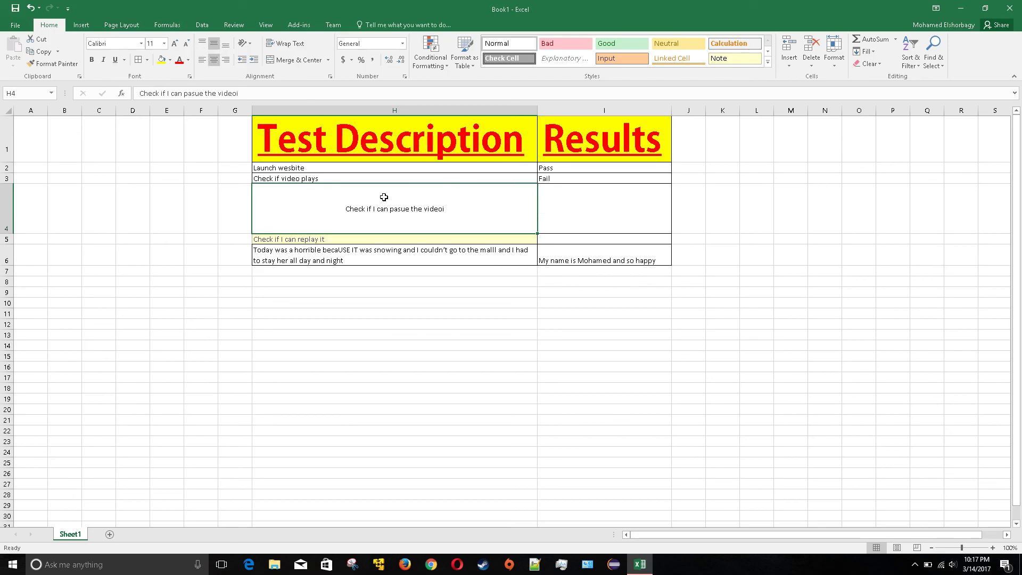
click(447, 273)
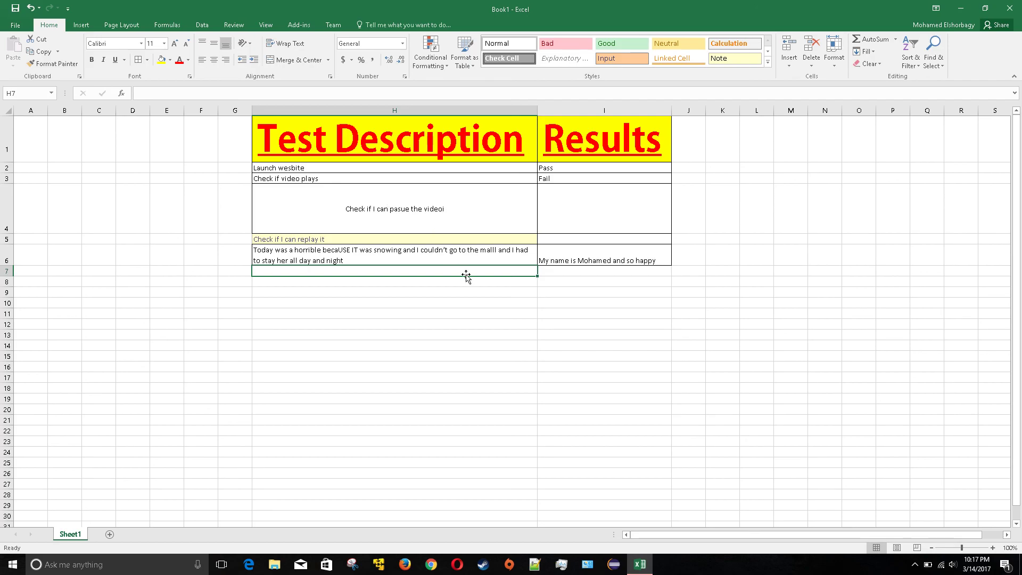
click(379, 253)
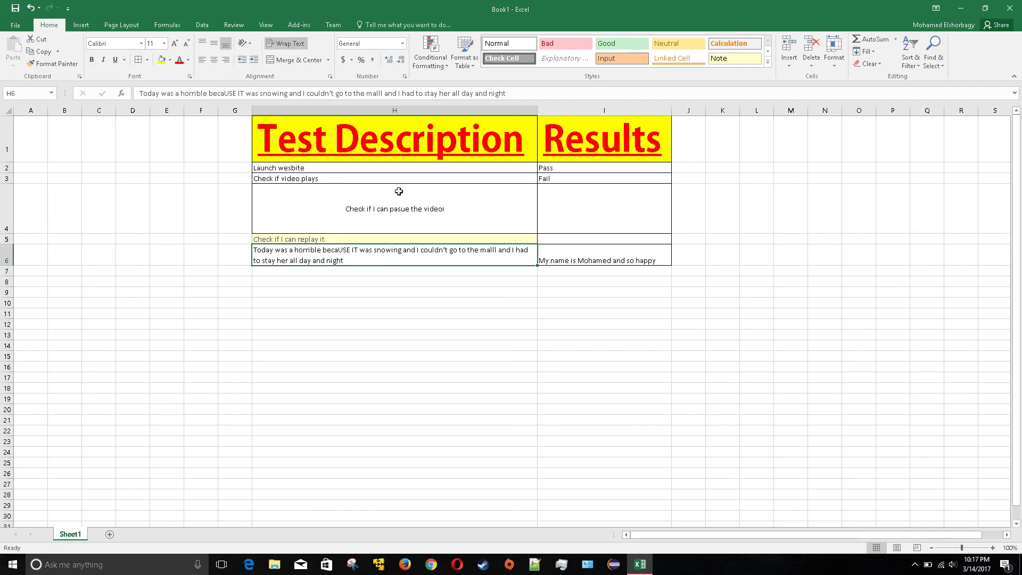
drag(368, 172, 550, 258)
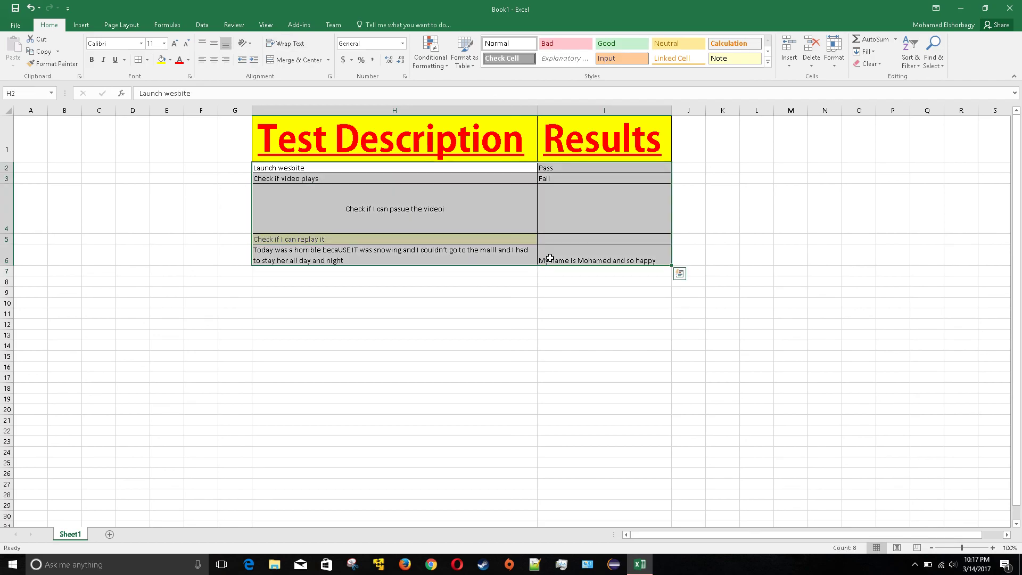